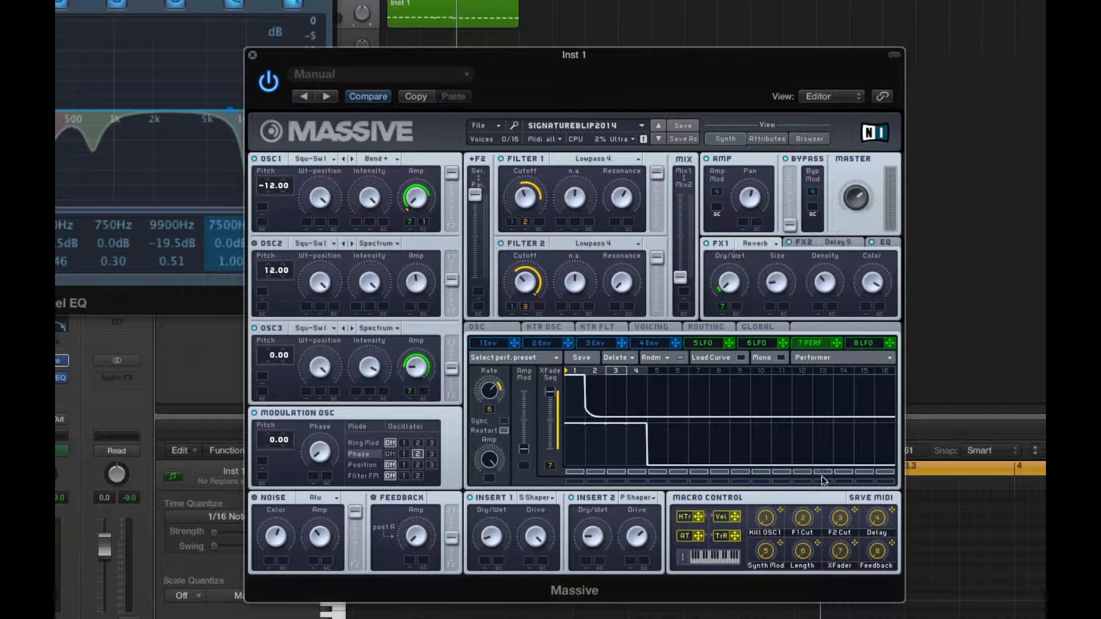
- Start playback, inspect oscillator 1's wavetable choices and choose Bend+ as its wavetable mode
{"action": "key", "text": "space"}
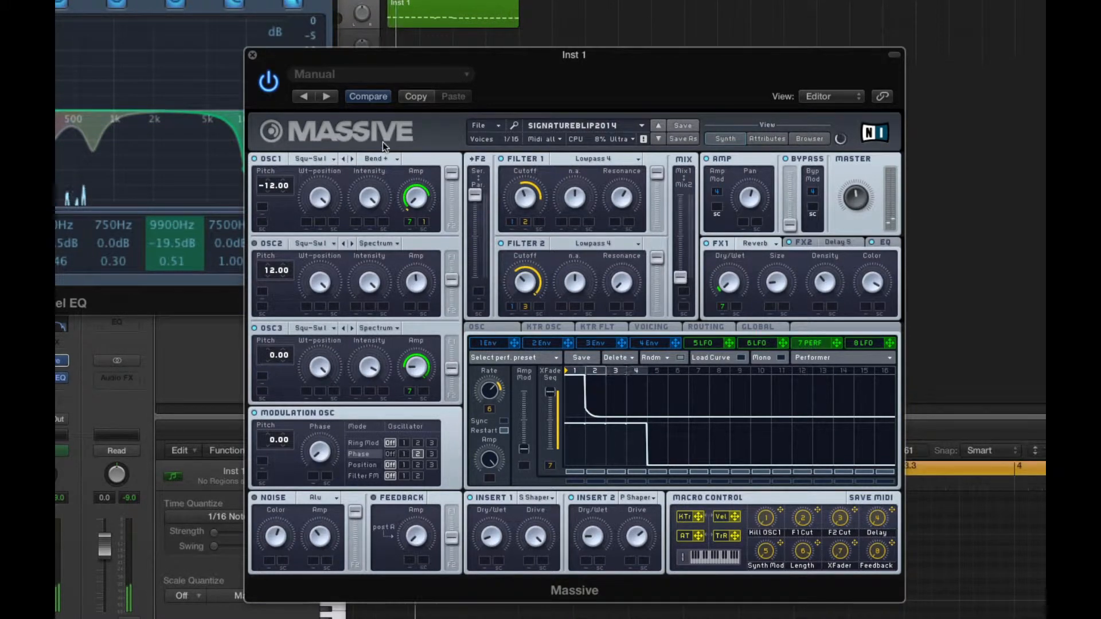
{"action": "left_click", "coordinate": [317, 159]}
{"action": "left_click", "coordinate": [394, 174]}
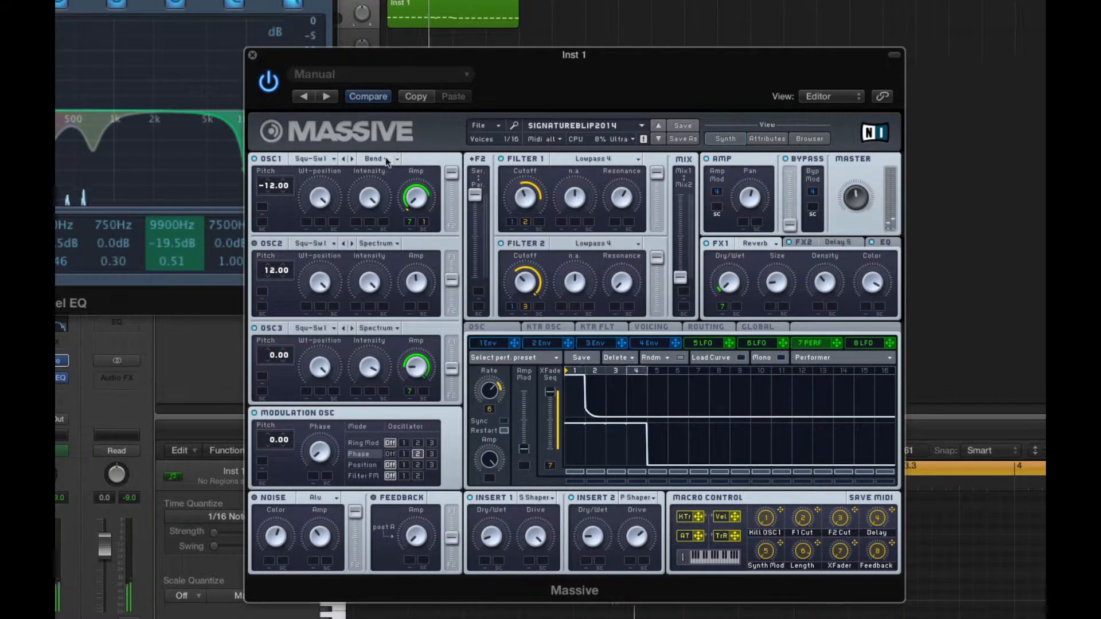
{"action": "left_click", "coordinate": [386, 159]}
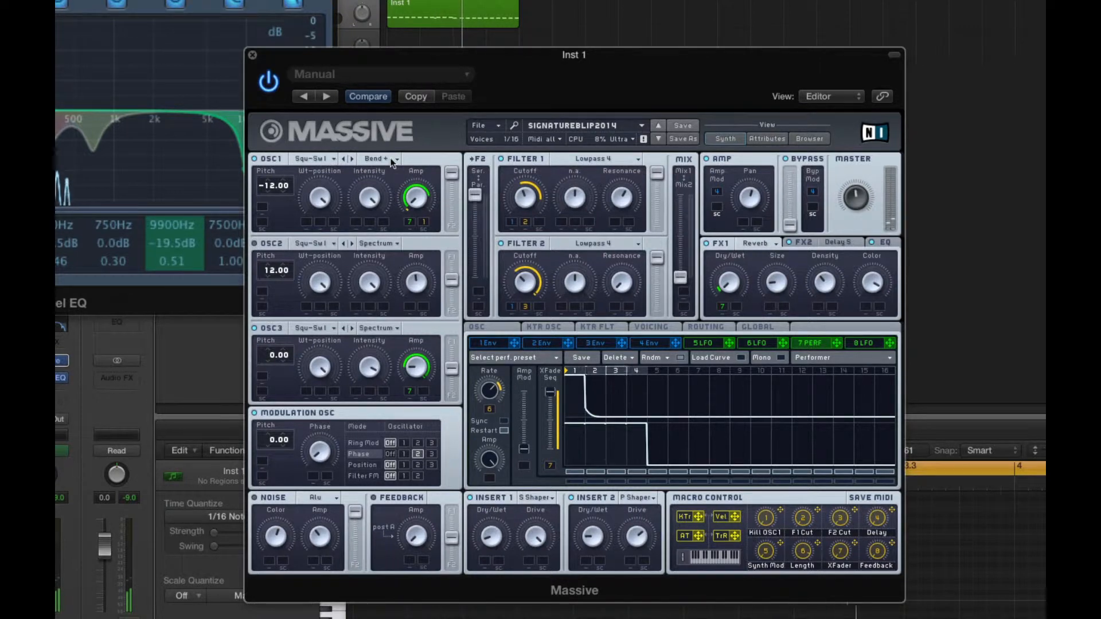
{"action": "left_click", "coordinate": [389, 160]}
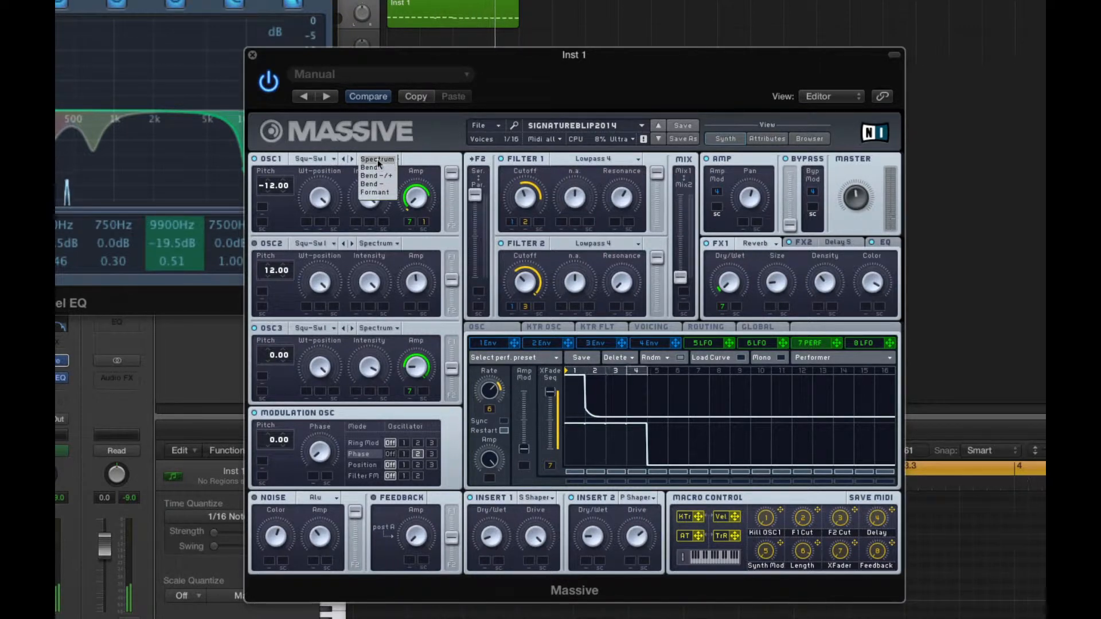
{"action": "left_click", "coordinate": [387, 167]}
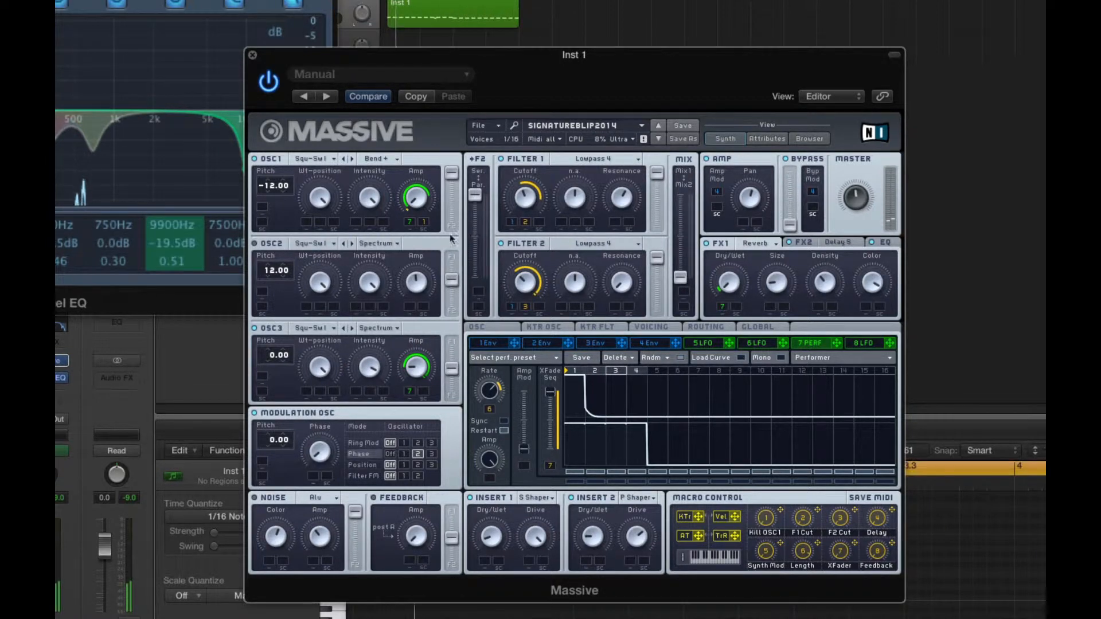
- Set oscillator 1's filter routing fader midway between F1 and F2
{"action": "left_click", "coordinate": [453, 207]}
{"action": "left_click", "coordinate": [450, 169]}
{"action": "left_click_drag", "start_coordinate": [453, 175], "coordinate": [451, 196]}
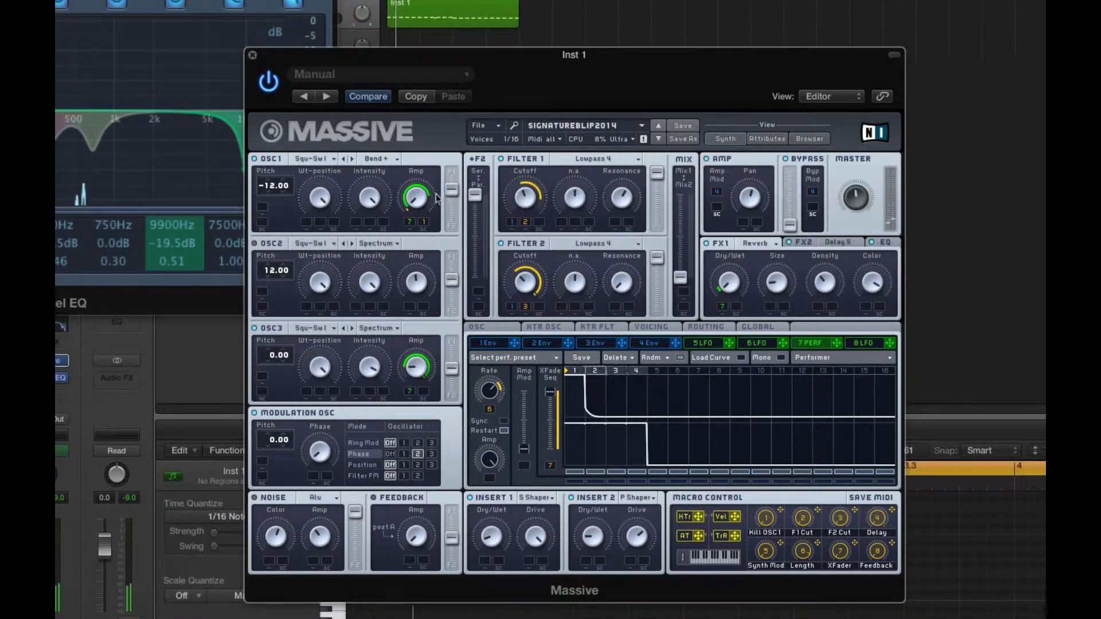
{"action": "left_click_drag", "start_coordinate": [453, 188], "coordinate": [451, 202]}
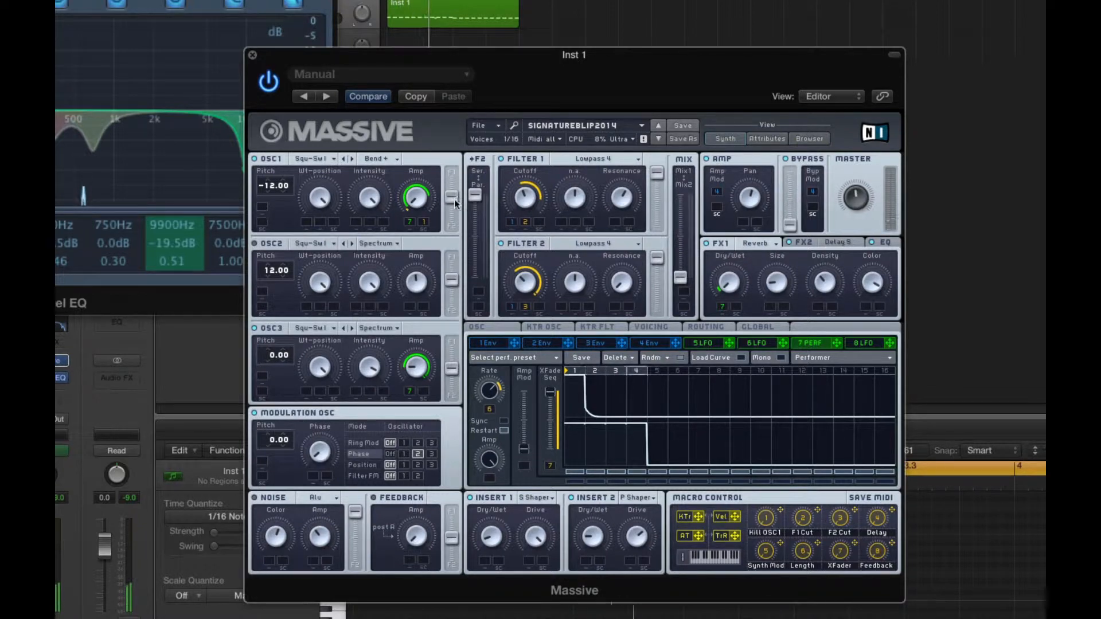
{"action": "double_click", "coordinate": [455, 199]}
- Check oscillator 3's wavetable choices and choose Aluminium as the noise type
{"action": "left_click", "coordinate": [317, 328]}
{"action": "left_click", "coordinate": [406, 304]}
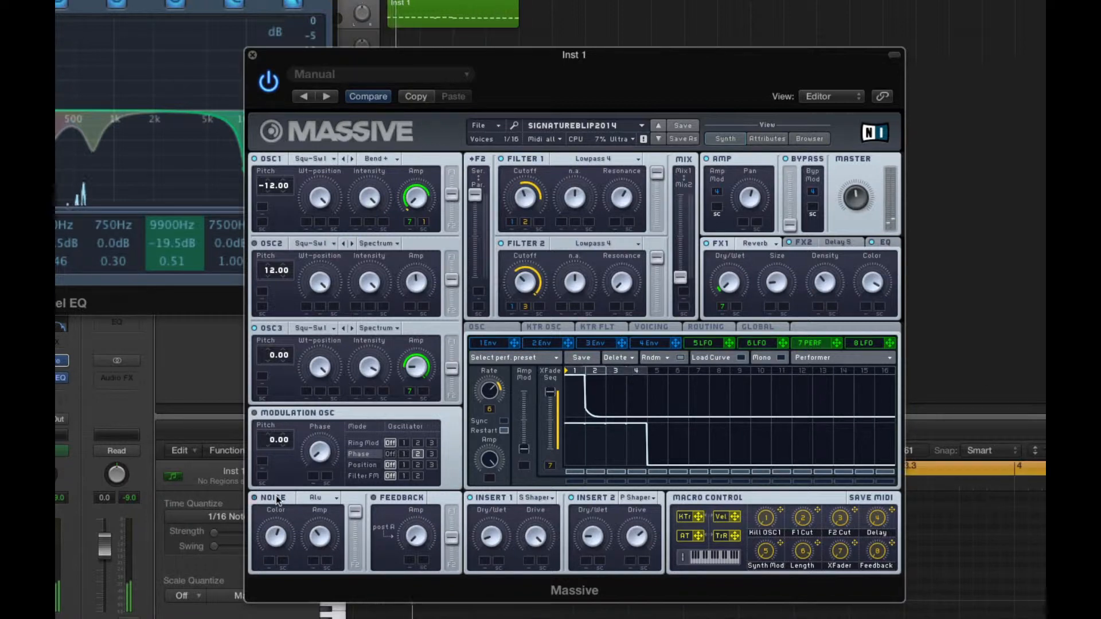
{"action": "left_click", "coordinate": [334, 499]}
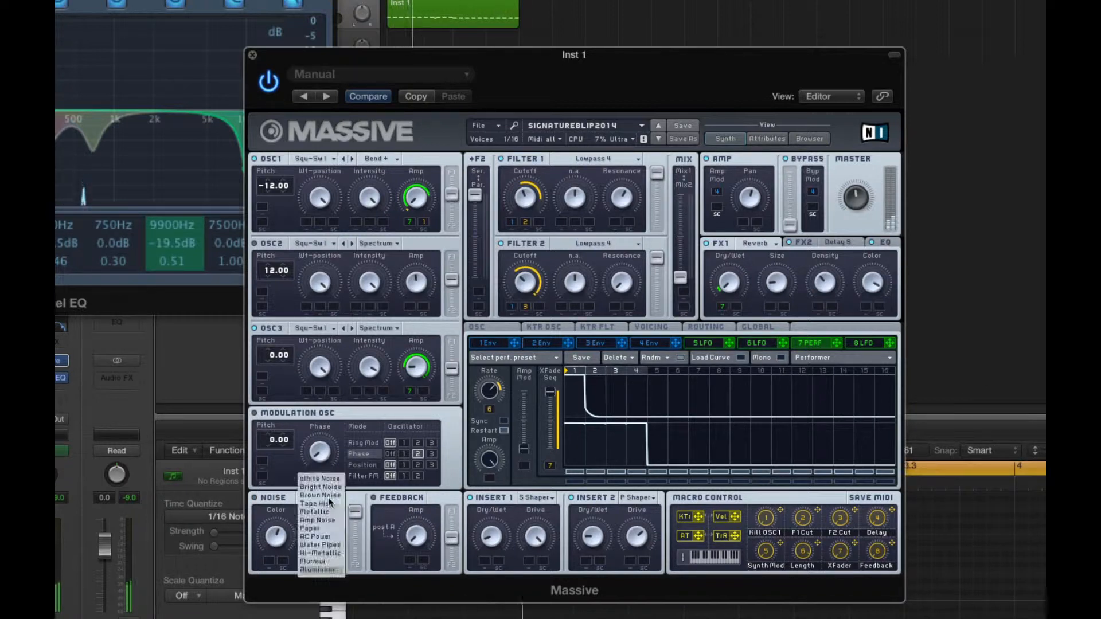
{"action": "left_click", "coordinate": [334, 571]}
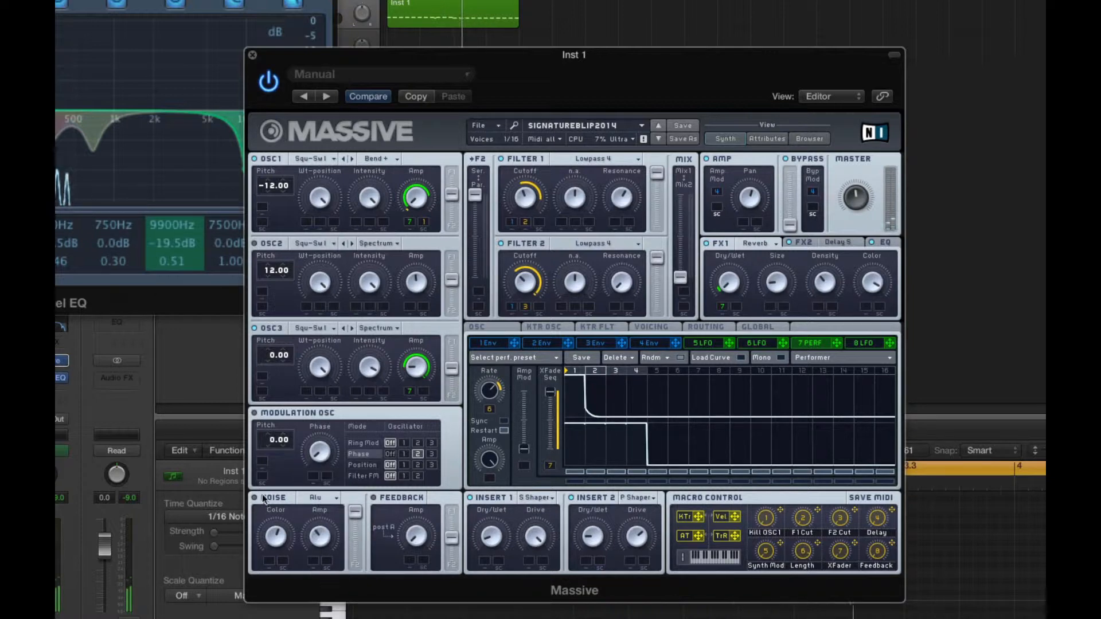
- Set Insert 1 to Sine Shaper and Insert 2 to Parabolic Shaper
{"action": "left_click", "coordinate": [538, 499]}
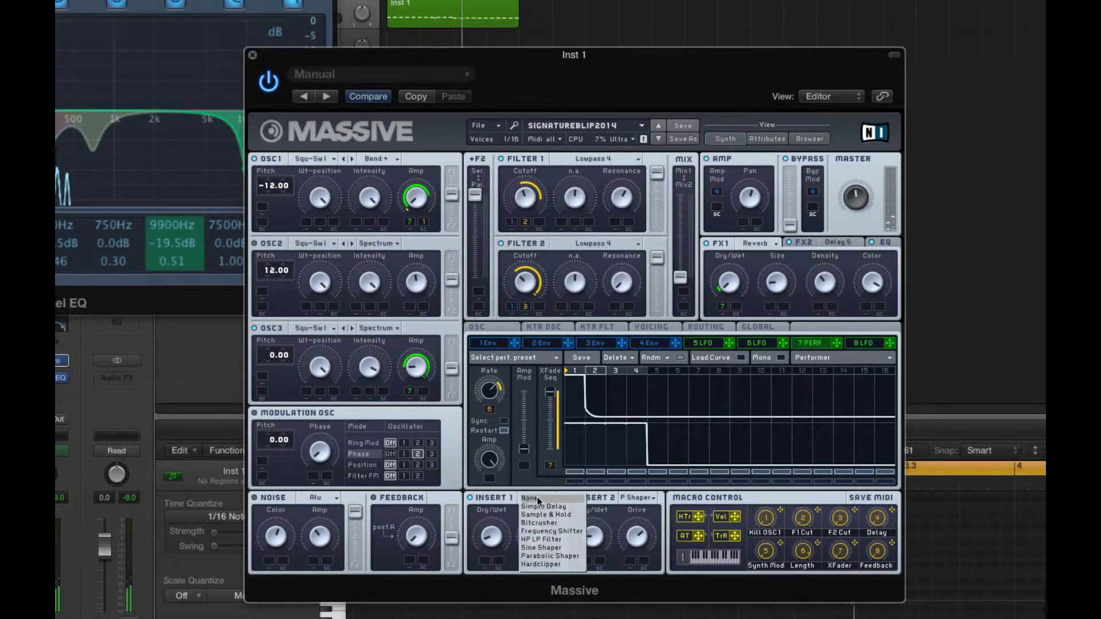
{"action": "left_click", "coordinate": [541, 547]}
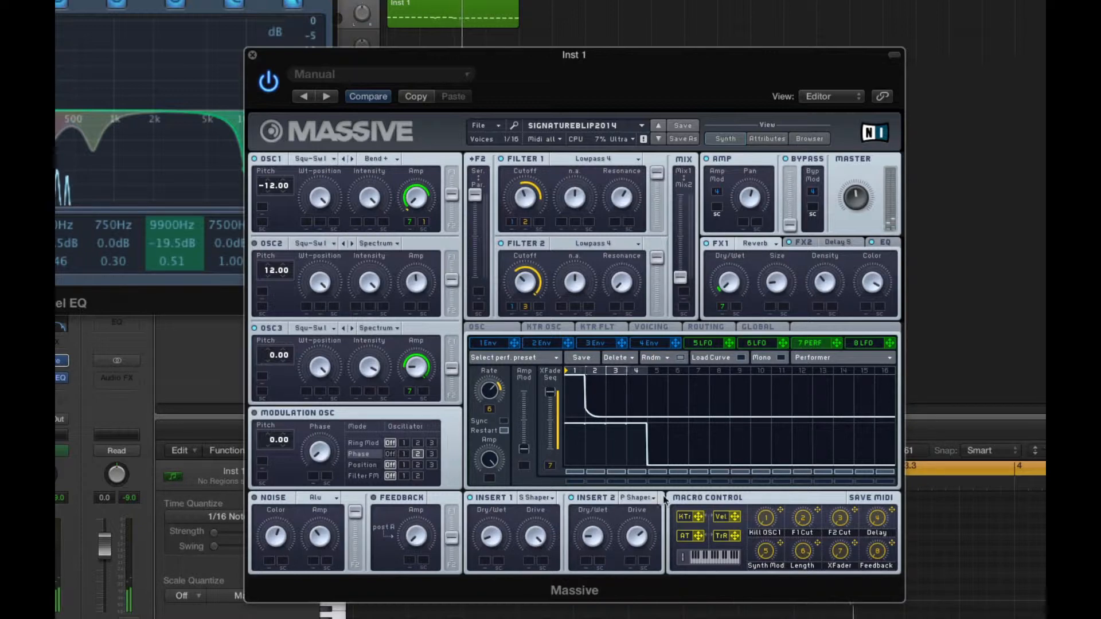
{"action": "left_click", "coordinate": [639, 497]}
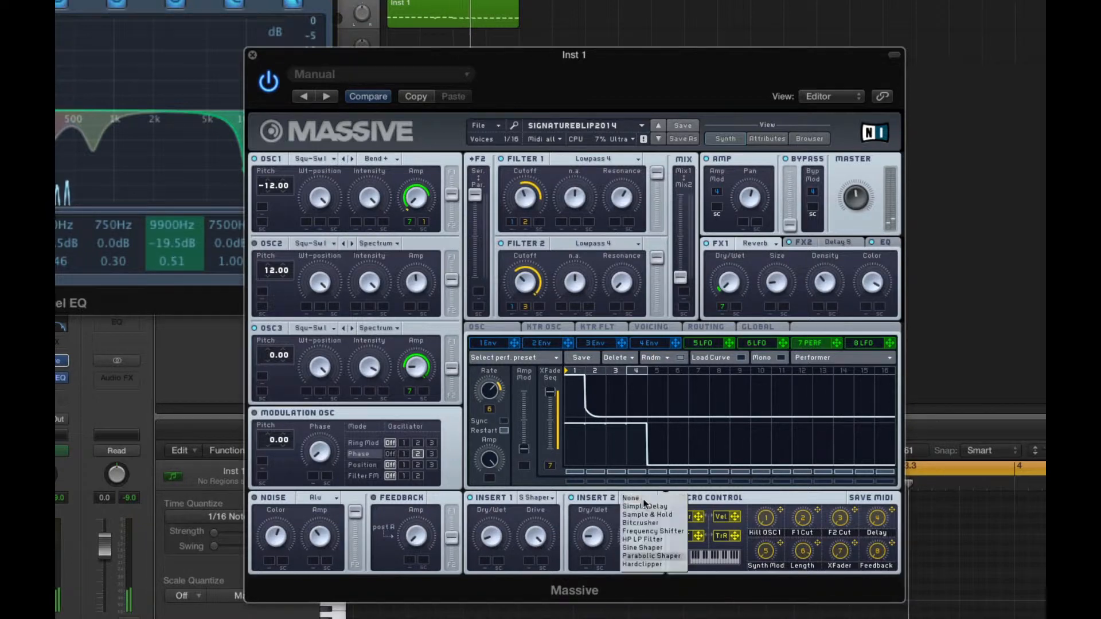
{"action": "left_click", "coordinate": [647, 557]}
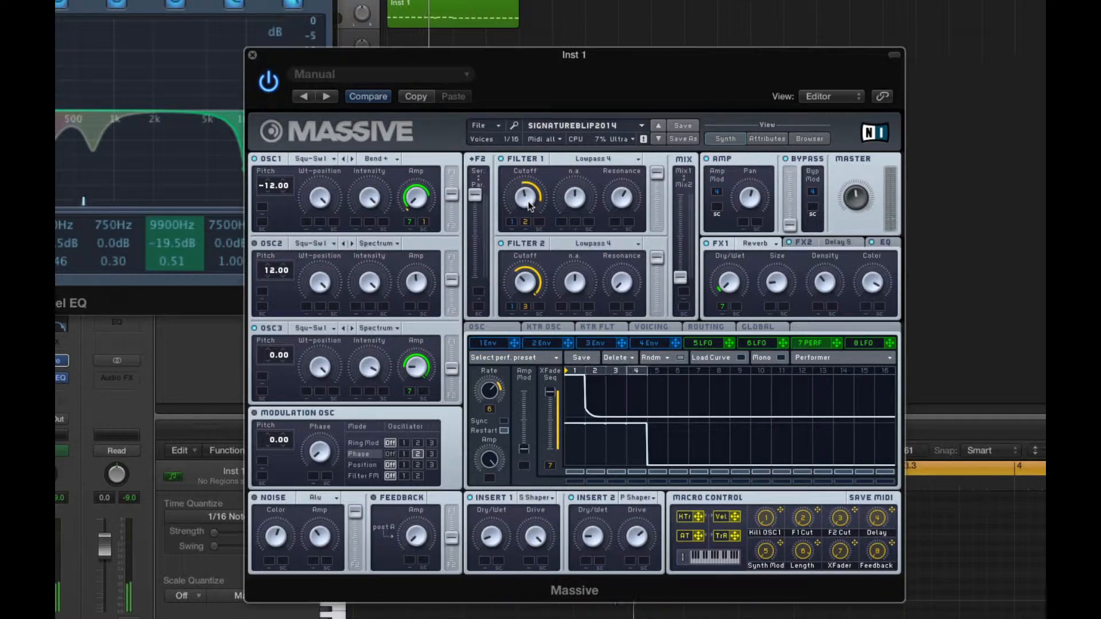
- Remove the envelope 1 modulation from the cutoffs of Filter 1 and Filter 2
{"action": "right_click", "coordinate": [512, 222]}
{"action": "left_click", "coordinate": [527, 235]}
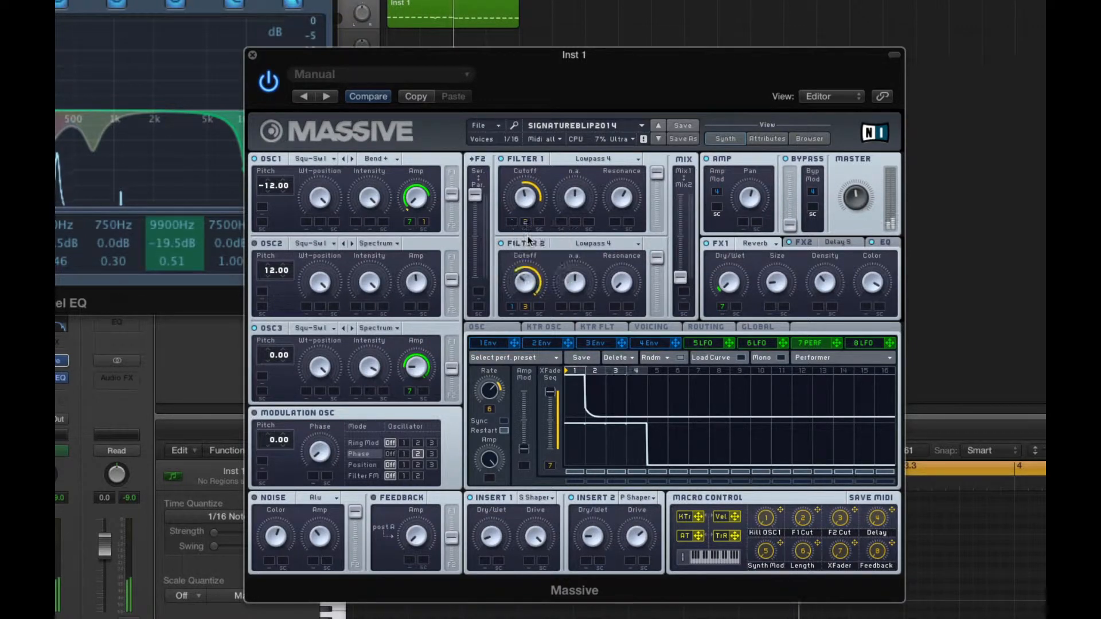
{"action": "right_click", "coordinate": [509, 308]}
{"action": "left_click", "coordinate": [527, 321]}
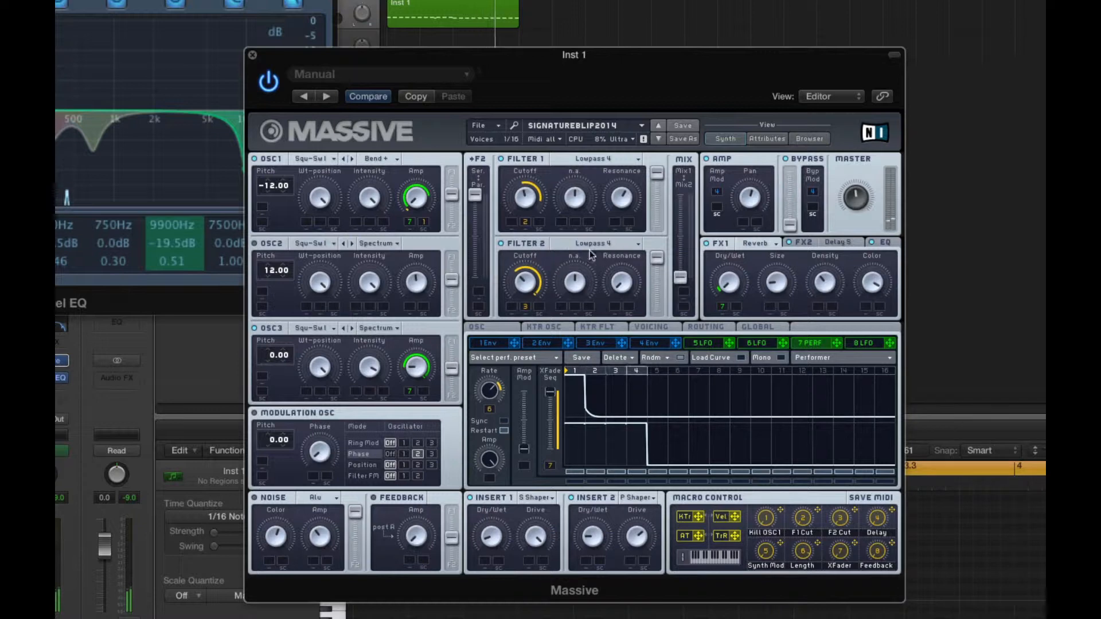
- Set Filter 2 to Lowpass 4 and assign the F2 Cut macro to its cutoff
{"action": "left_click", "coordinate": [612, 244]}
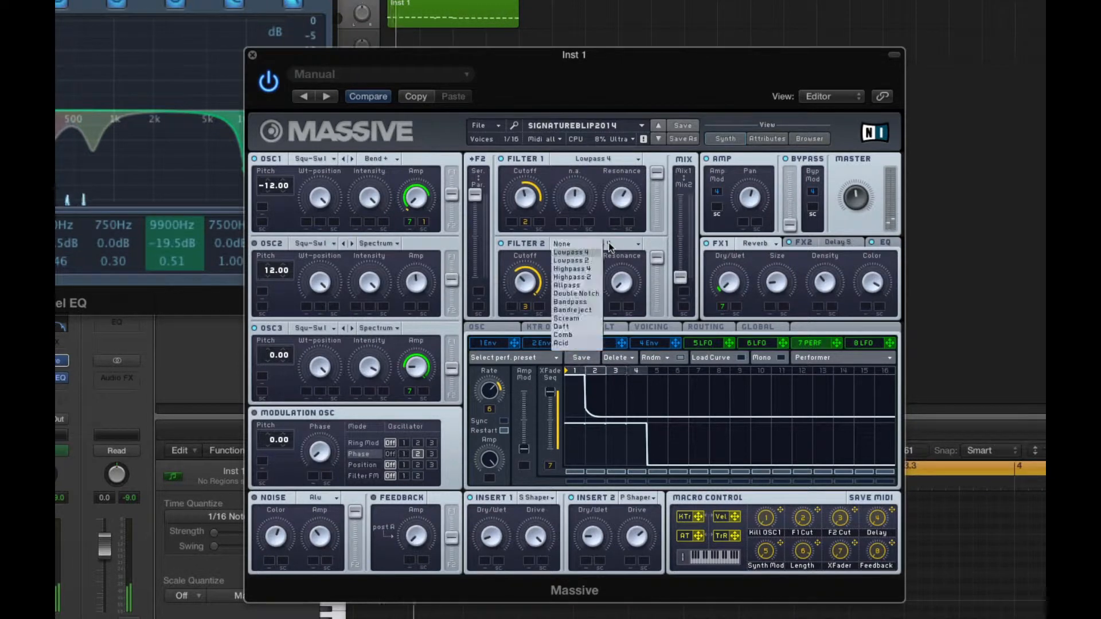
{"action": "left_click", "coordinate": [596, 252]}
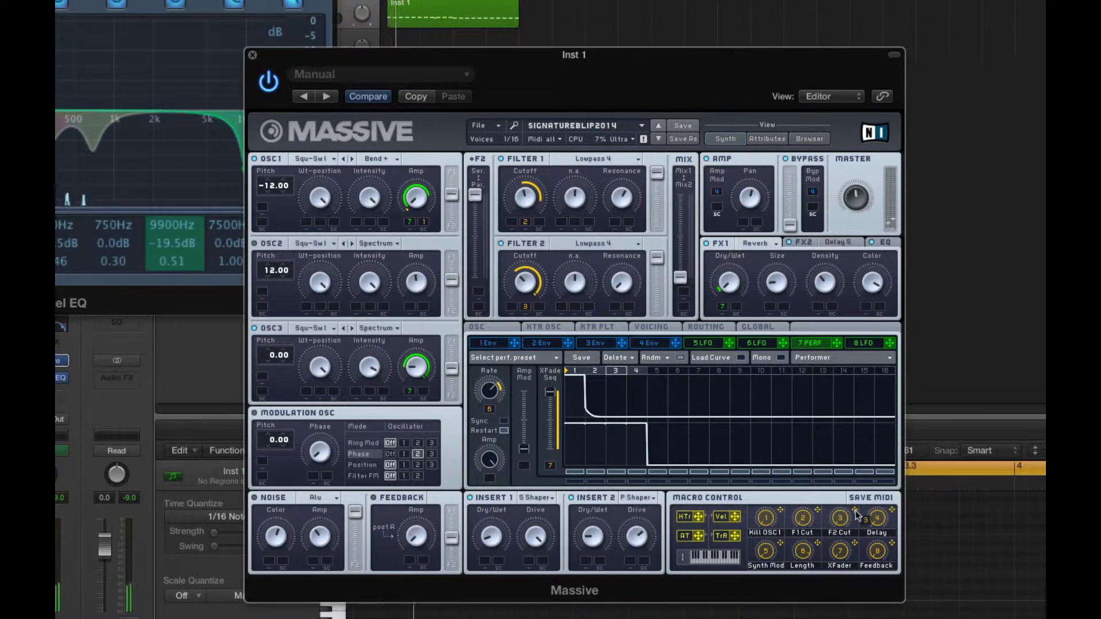
{"action": "left_click_drag", "start_coordinate": [854, 510], "coordinate": [524, 307]}
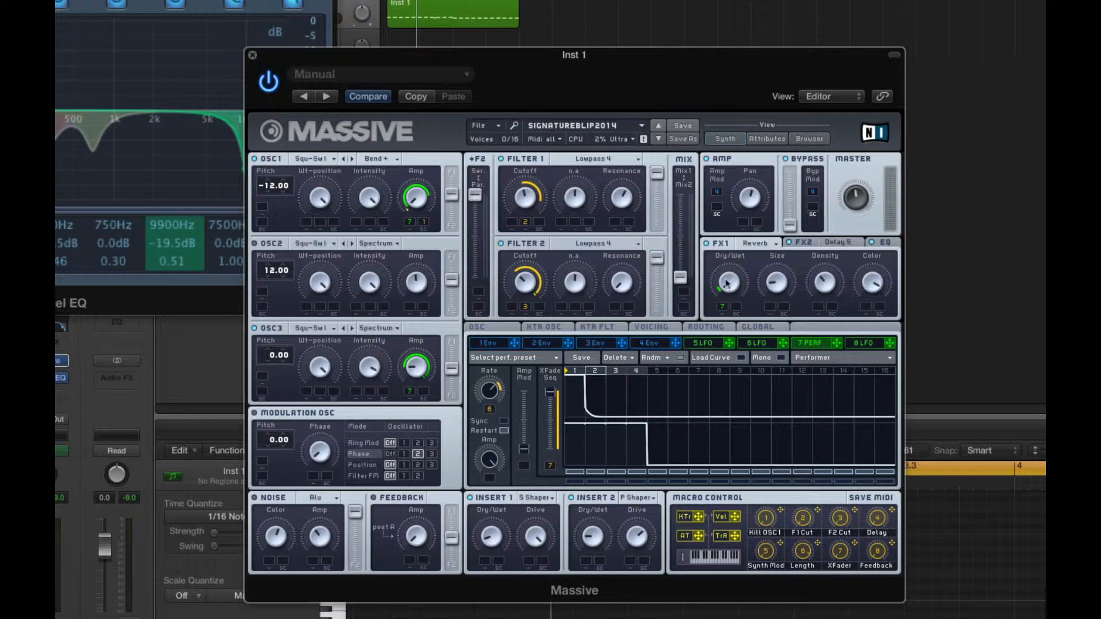
- Choose Delay Synced as the FX2 effect
{"action": "left_click", "coordinate": [803, 242]}
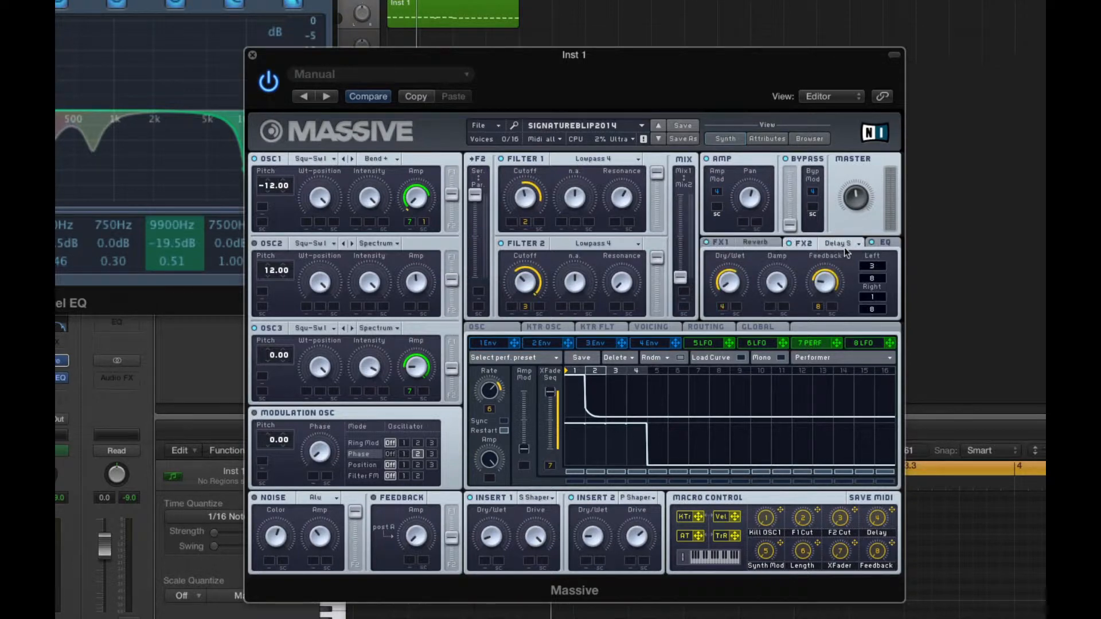
{"action": "left_click", "coordinate": [845, 246]}
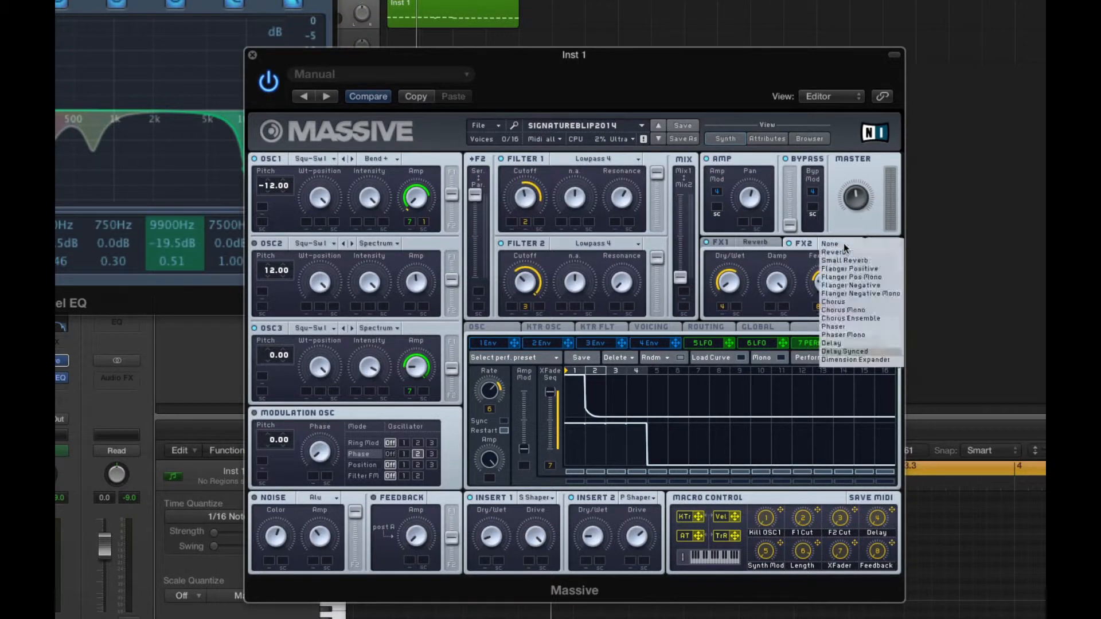
{"action": "left_click", "coordinate": [854, 352]}
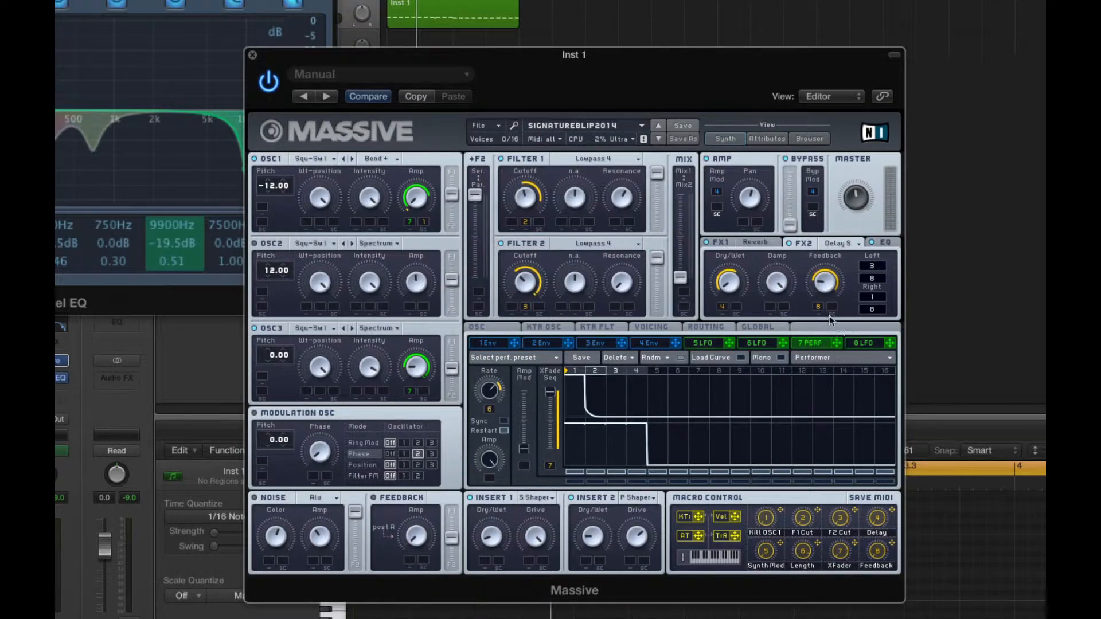
- Review the EQ, oscillator, key tracking, voicing, routing, global and LFO 6 settings
{"action": "left_click", "coordinate": [885, 243]}
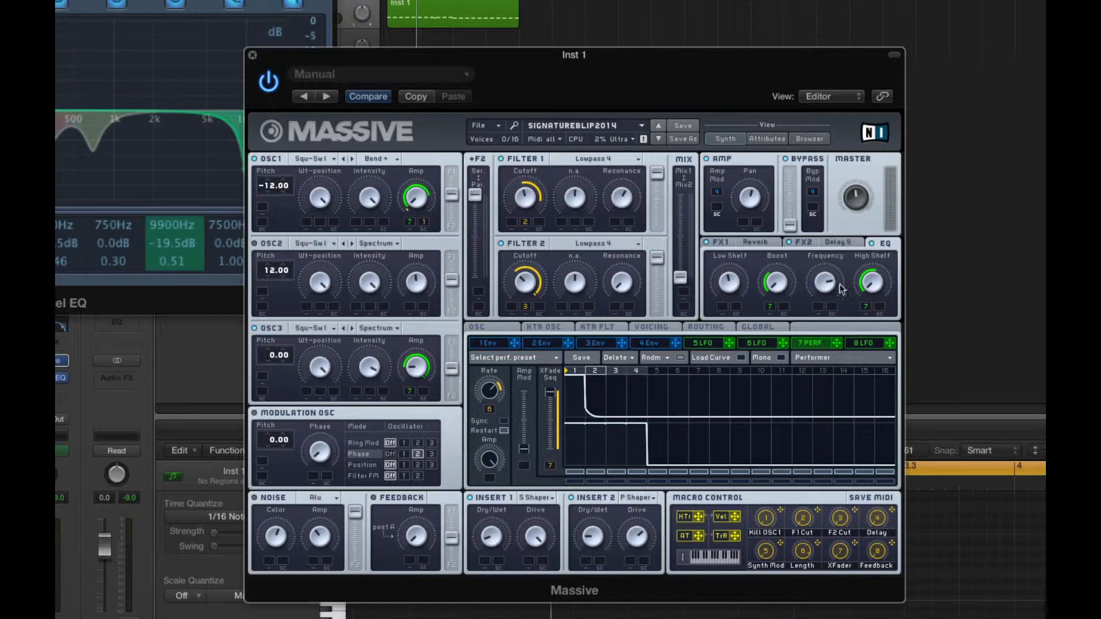
{"action": "left_click", "coordinate": [511, 328]}
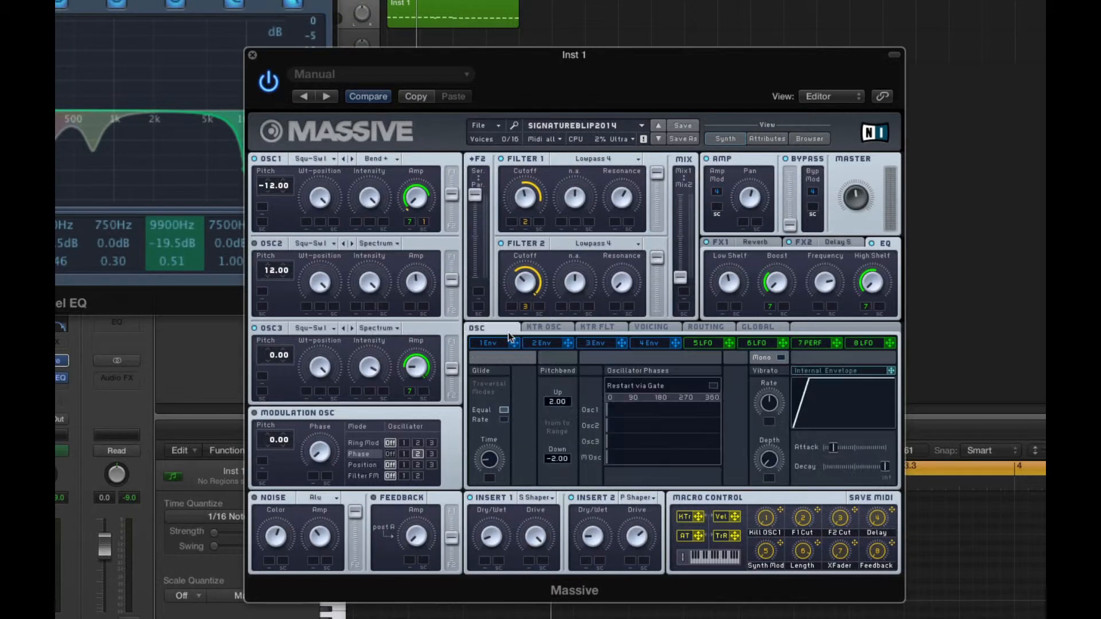
{"action": "left_click", "coordinate": [554, 328]}
{"action": "left_click", "coordinate": [596, 327]}
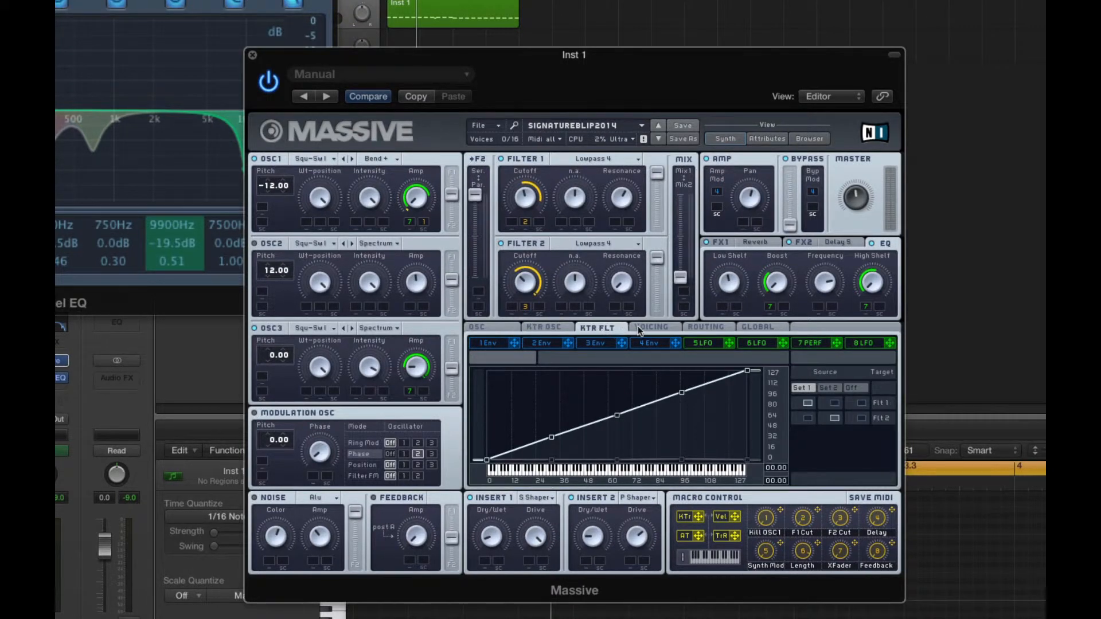
{"action": "left_click", "coordinate": [648, 326]}
{"action": "left_click", "coordinate": [704, 327]}
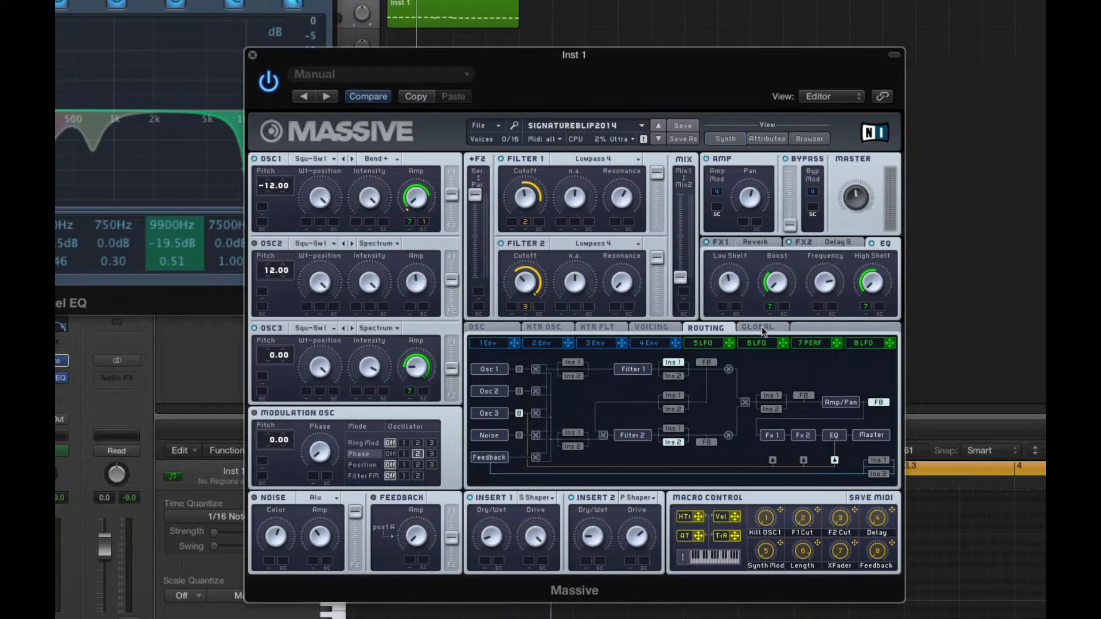
{"action": "left_click", "coordinate": [661, 332]}
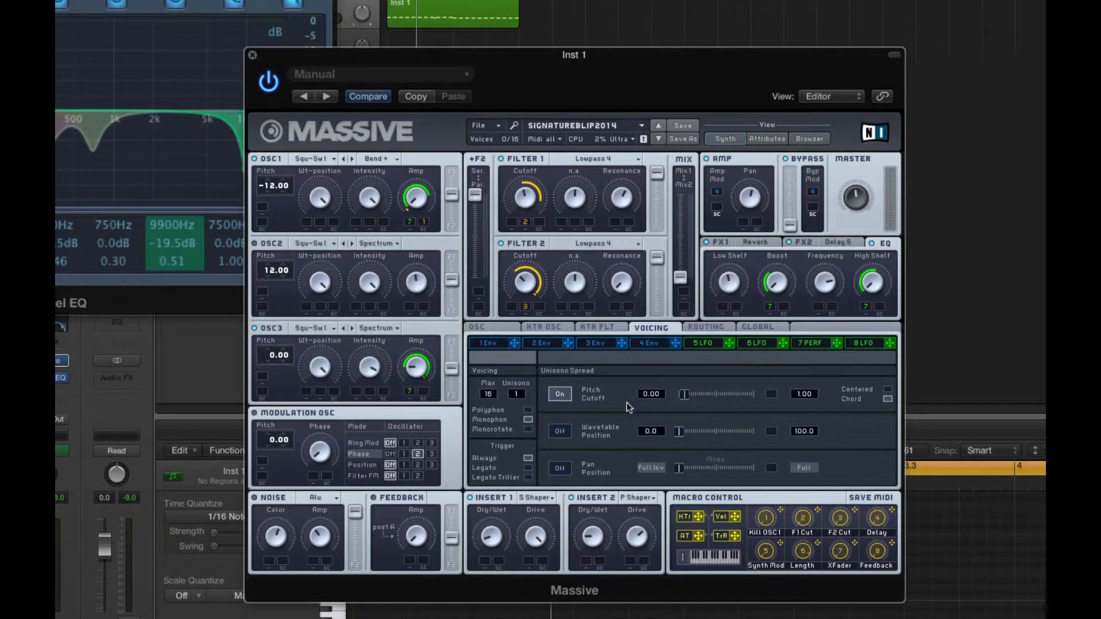
{"action": "left_click", "coordinate": [707, 329]}
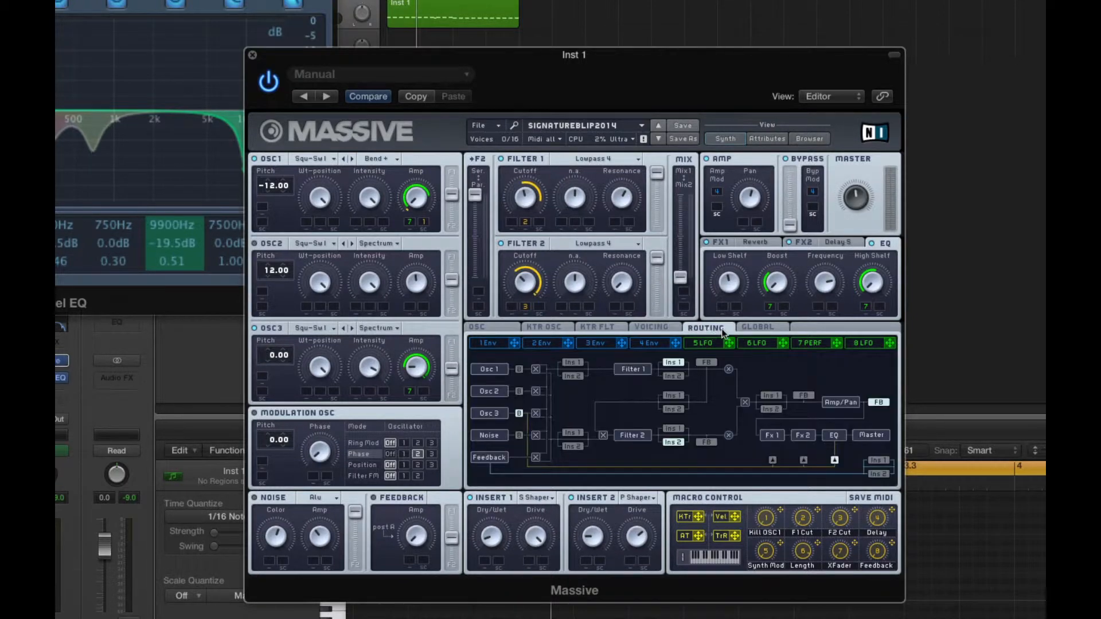
{"action": "left_click", "coordinate": [748, 329]}
{"action": "left_click", "coordinate": [757, 343]}
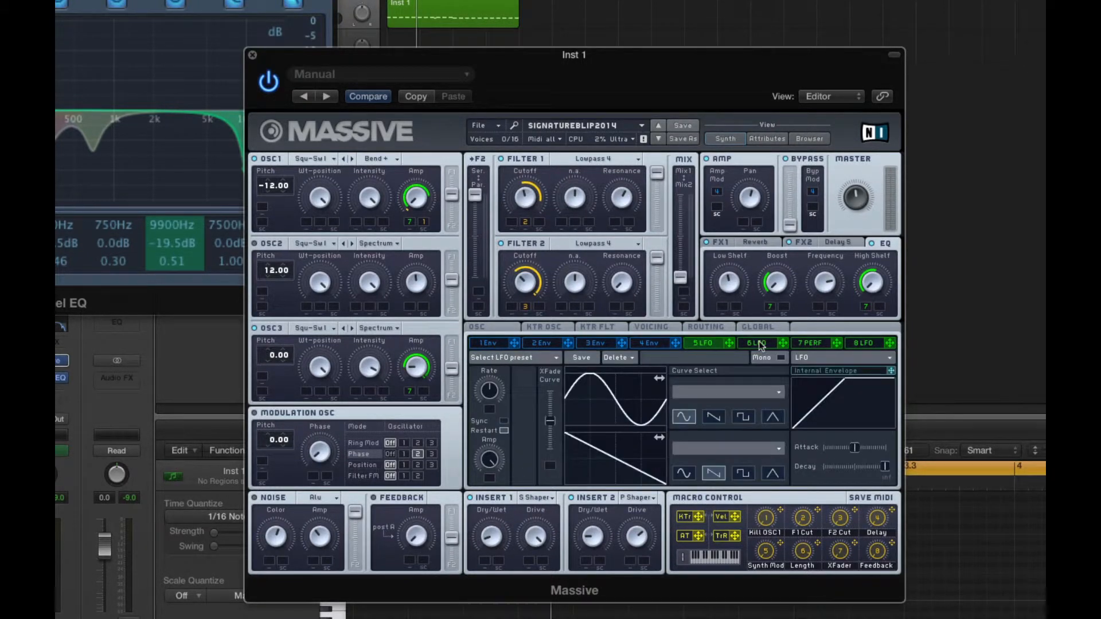
- Show the settings of performer 7 and shorten its sequence to four steps
{"action": "left_click", "coordinate": [804, 342]}
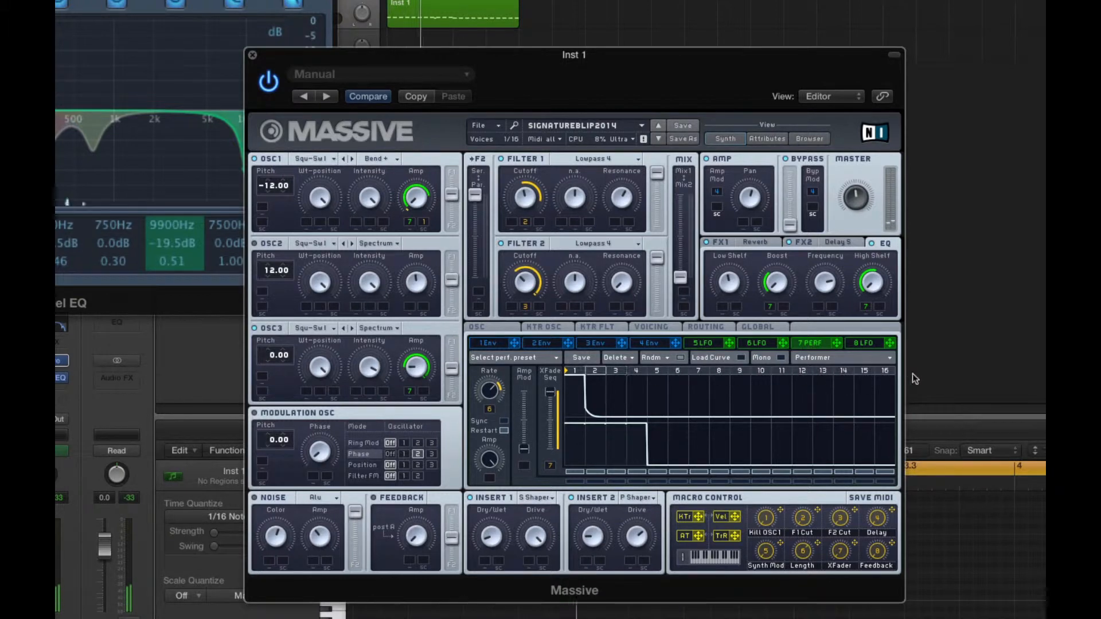
{"action": "left_click_drag", "start_coordinate": [885, 371], "coordinate": [637, 400]}
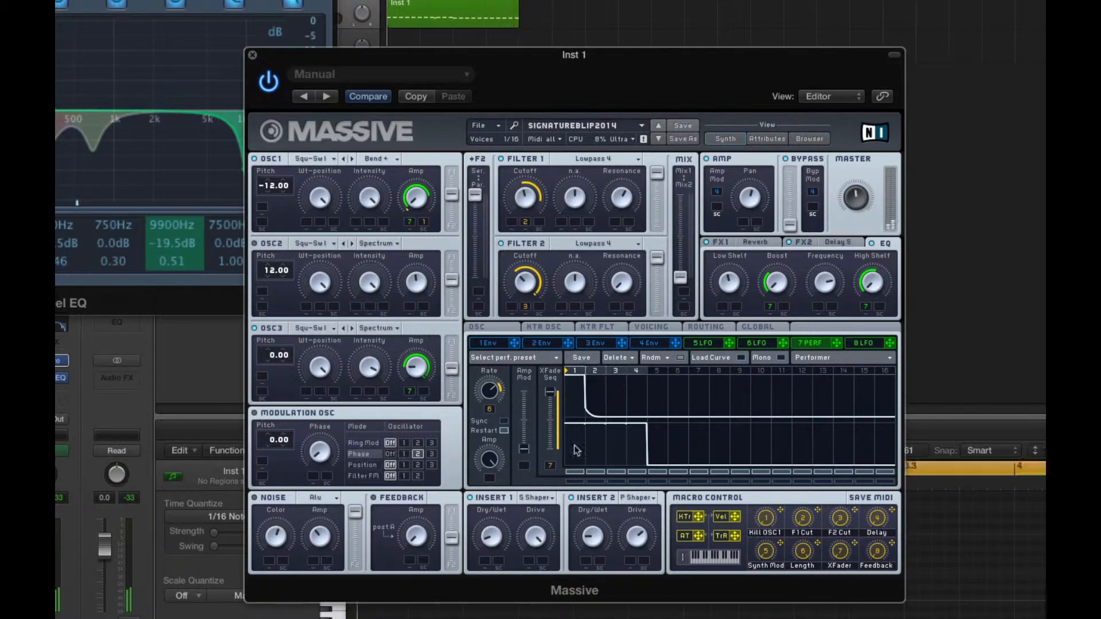
- Select the Inst 1 region and move the Massive window off the piano roll to reveal the region's notes
{"action": "left_click_drag", "start_coordinate": [553, 108], "coordinate": [657, 183]}
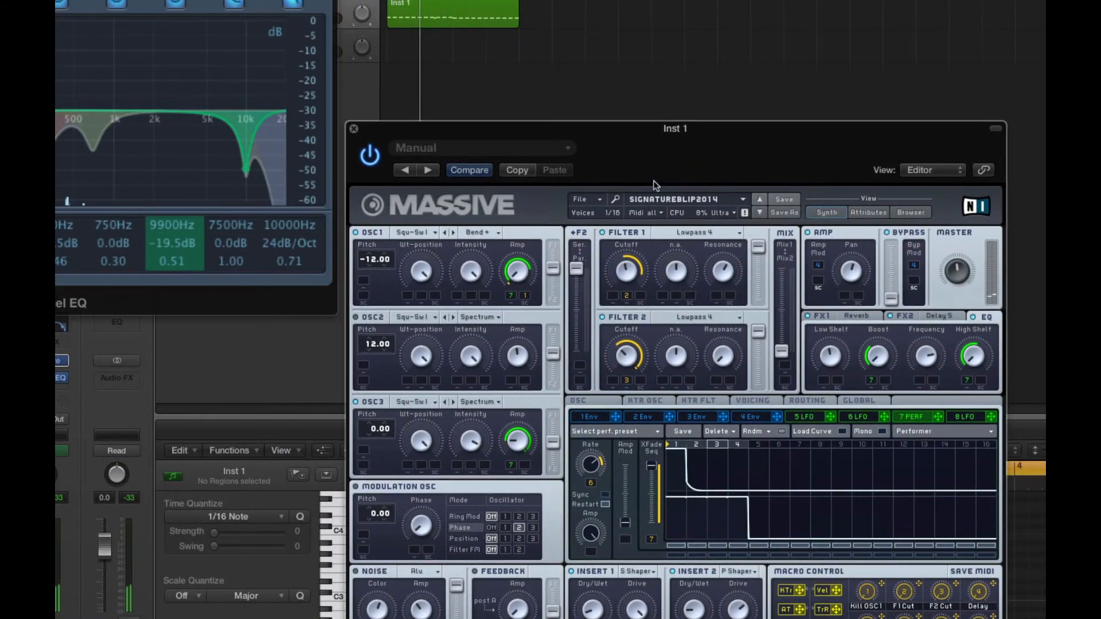
{"action": "left_click", "coordinate": [473, 16]}
{"action": "left_click_drag", "start_coordinate": [707, 173], "coordinate": [467, 42]}
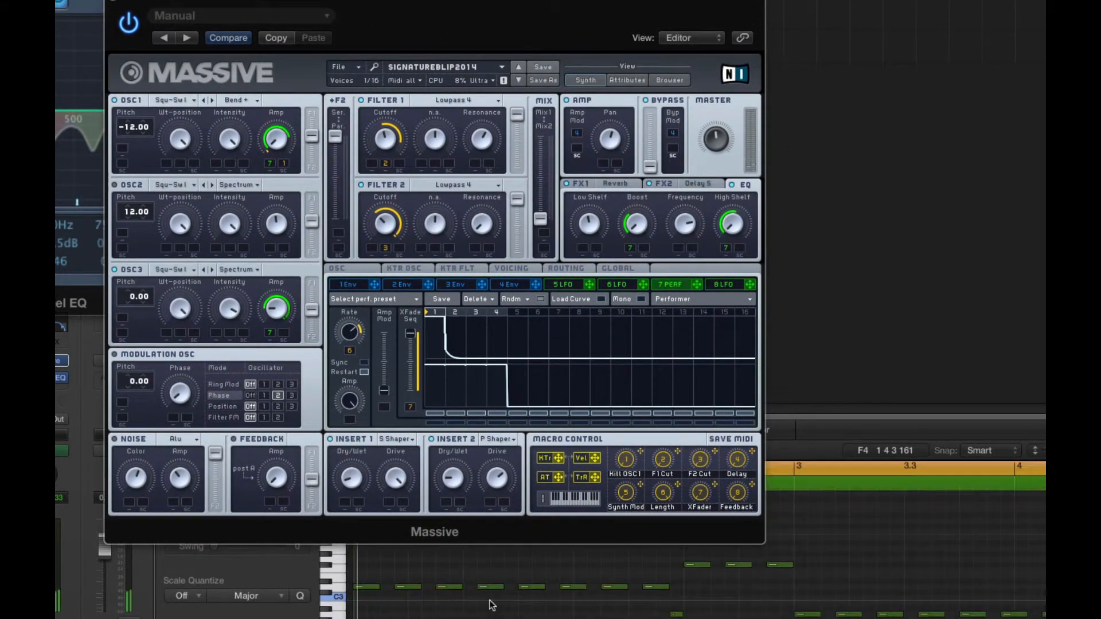
{"action": "right_click", "coordinate": [377, 593]}
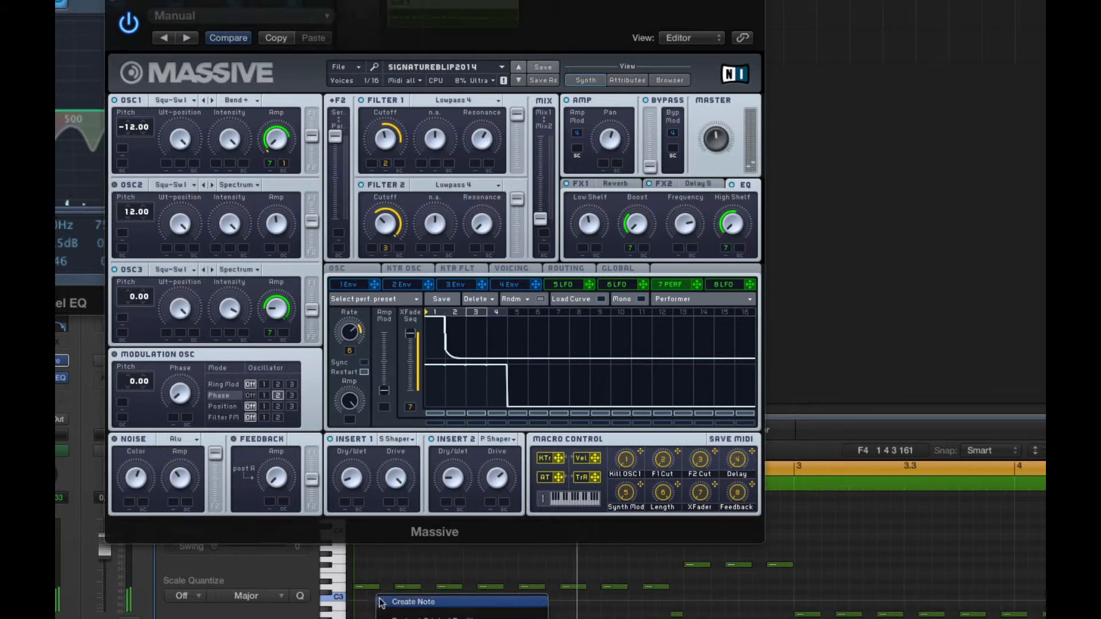
{"action": "left_click", "coordinate": [378, 572]}
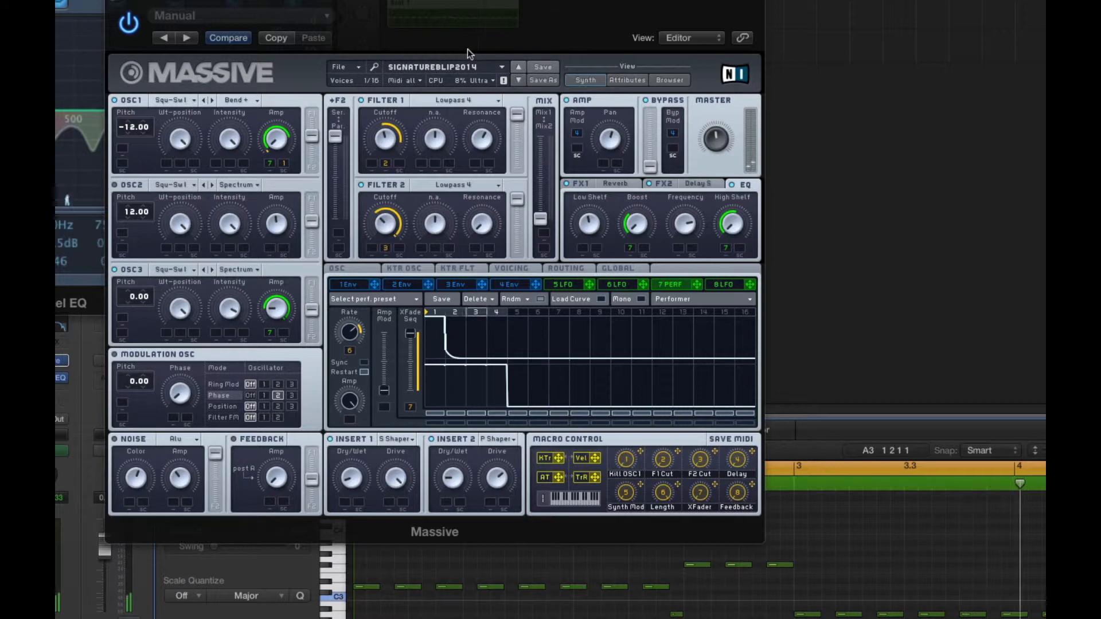
- Move the Massive window clear of the Channel EQ graph and toggle performer 7's Sync option on and back off
{"action": "left_click_drag", "start_coordinate": [460, 36], "coordinate": [721, 85]}
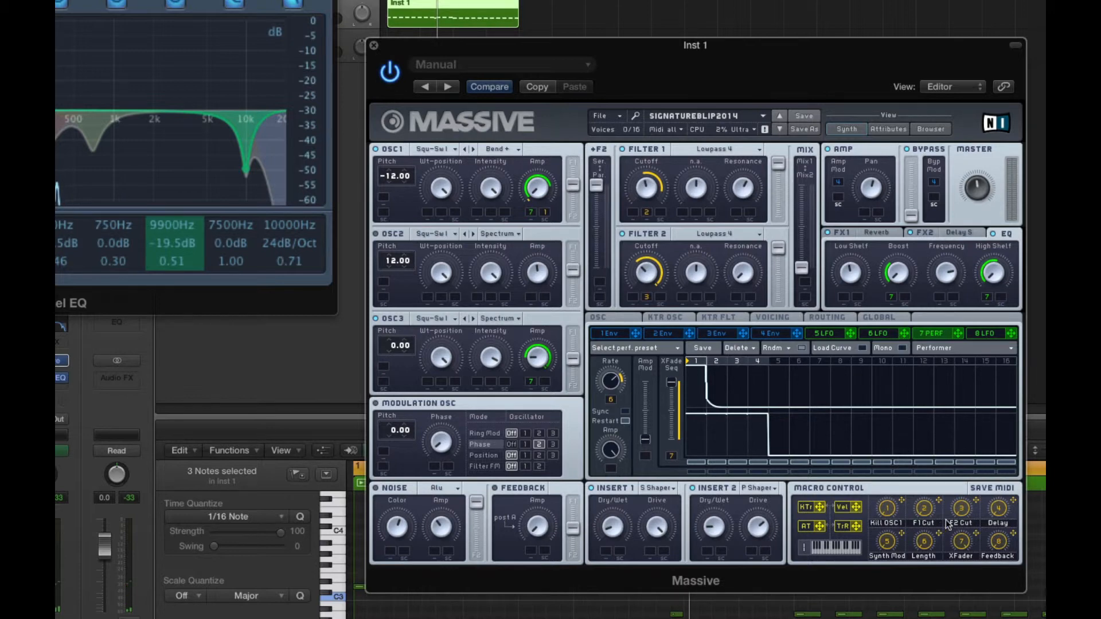
{"action": "left_click", "coordinate": [625, 412]}
{"action": "left_click", "coordinate": [625, 412]}
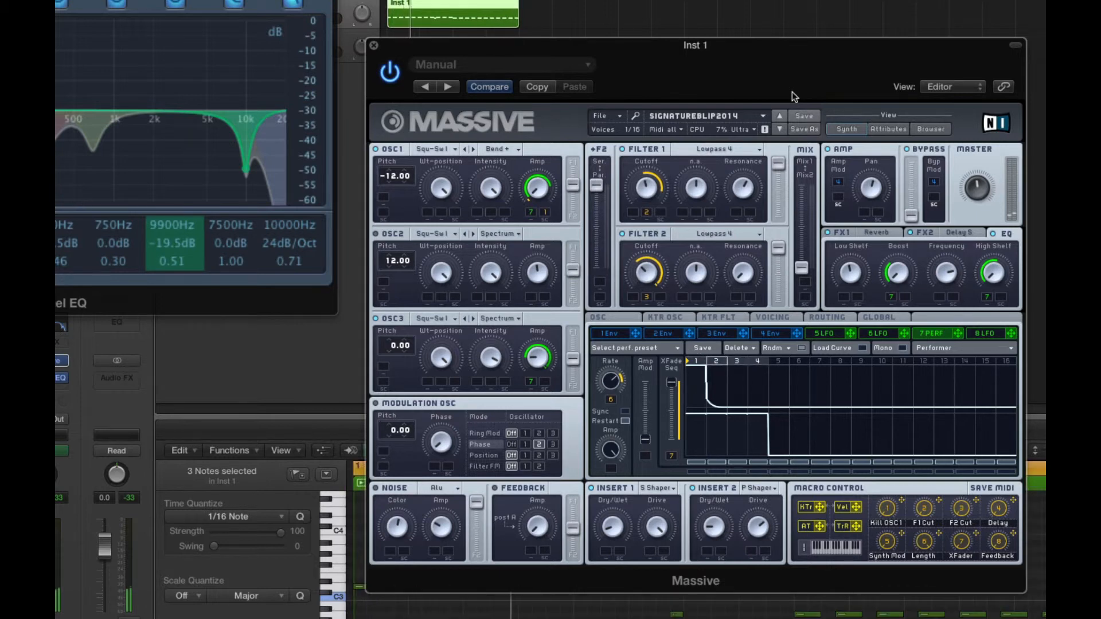
- Bring the Channel EQ window in front of Massive and examine its full curve and band settings
{"action": "left_click_drag", "start_coordinate": [230, 0], "coordinate": [685, 107]}
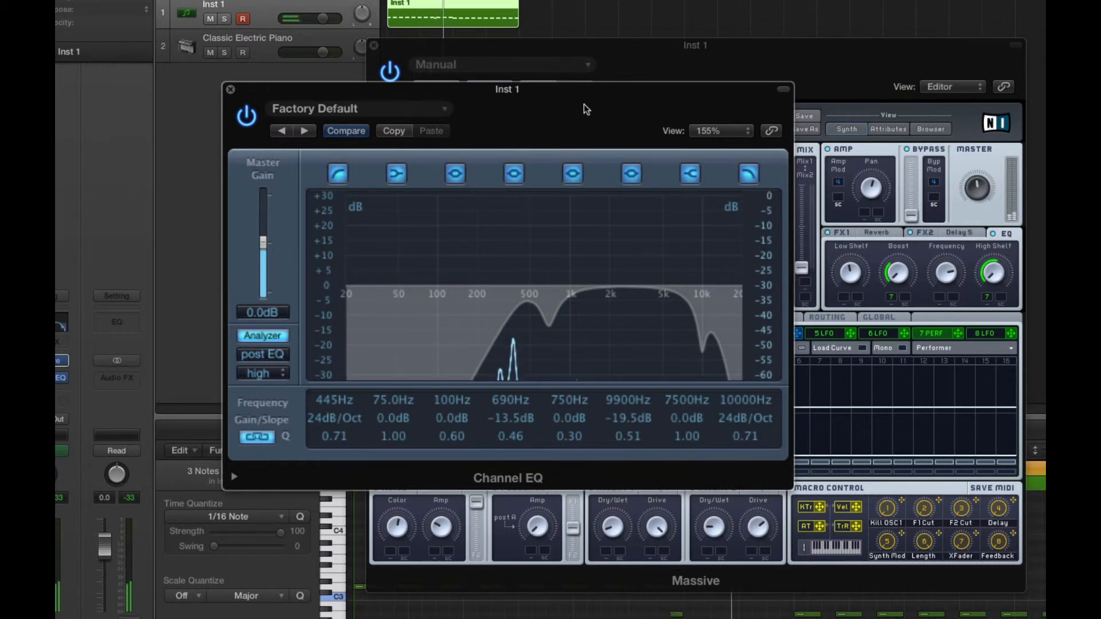
{"action": "left_click_drag", "start_coordinate": [584, 108], "coordinate": [625, 130]}
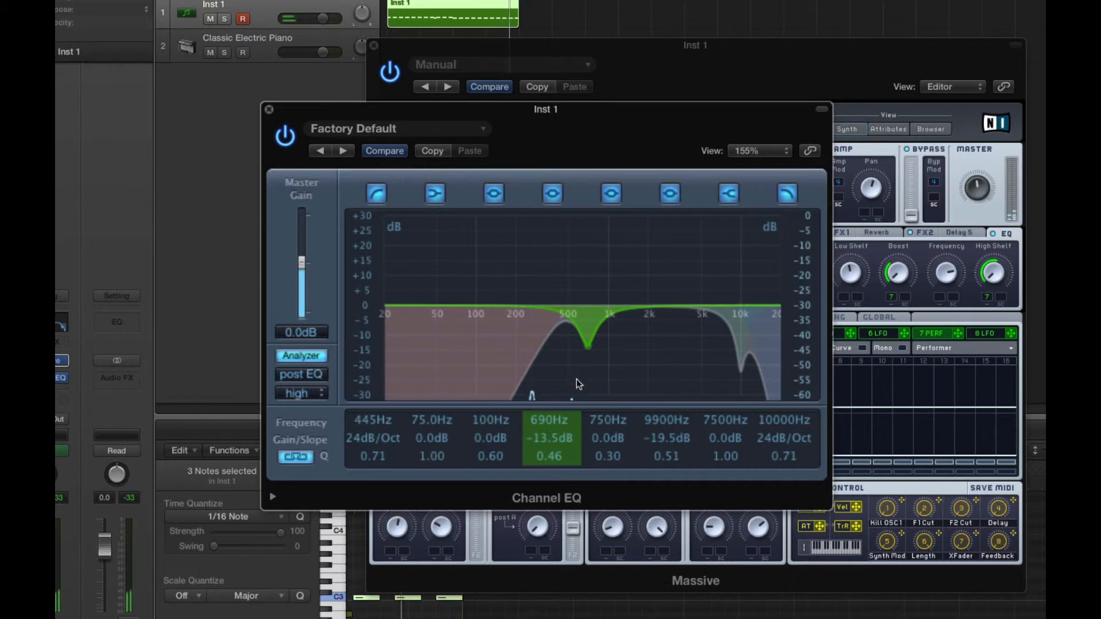
{"action": "left_click_drag", "start_coordinate": [584, 130], "coordinate": [645, 136]}
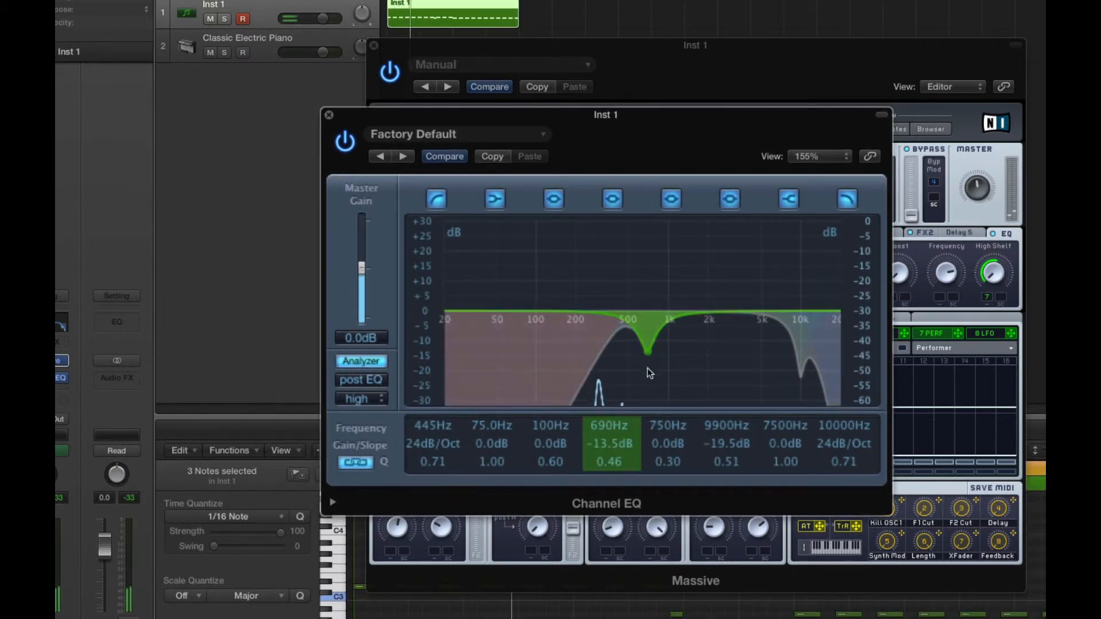
- Toggle the Channel EQ's bypass to compare the sound with and without it, and move its window off Massive
{"action": "left_click", "coordinate": [345, 141]}
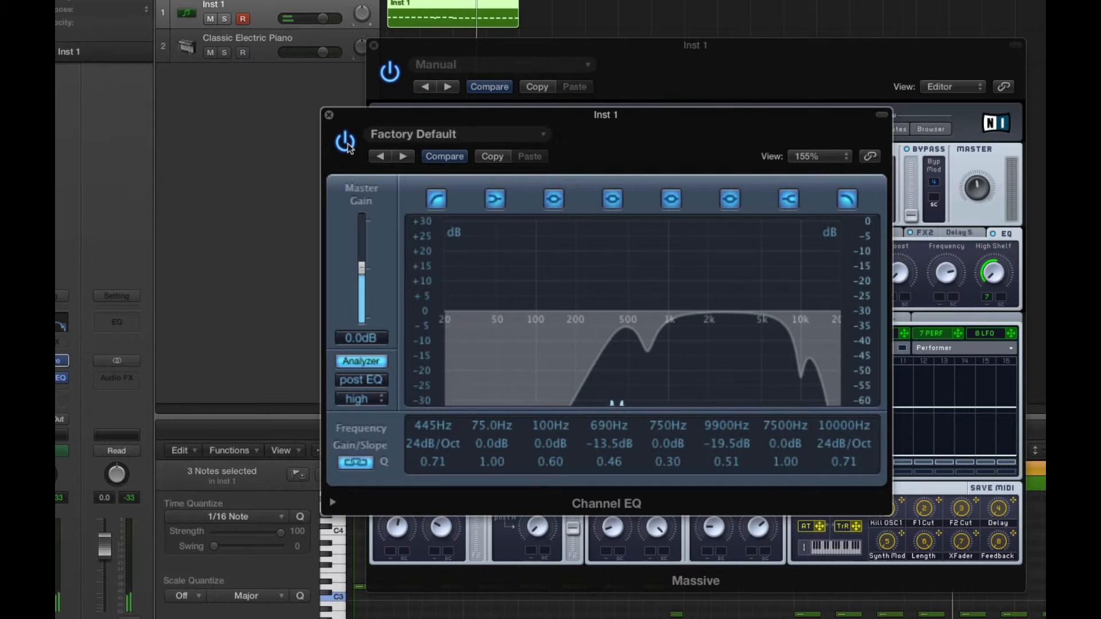
{"action": "left_click", "coordinate": [344, 142]}
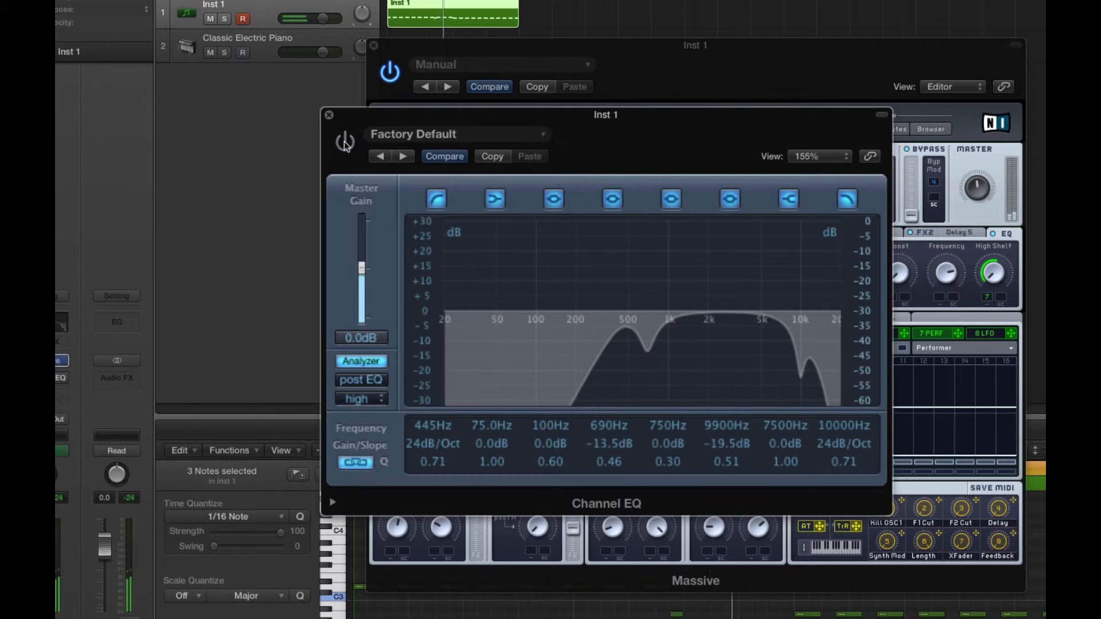
{"action": "left_click_drag", "start_coordinate": [528, 115], "coordinate": [42, 29]}
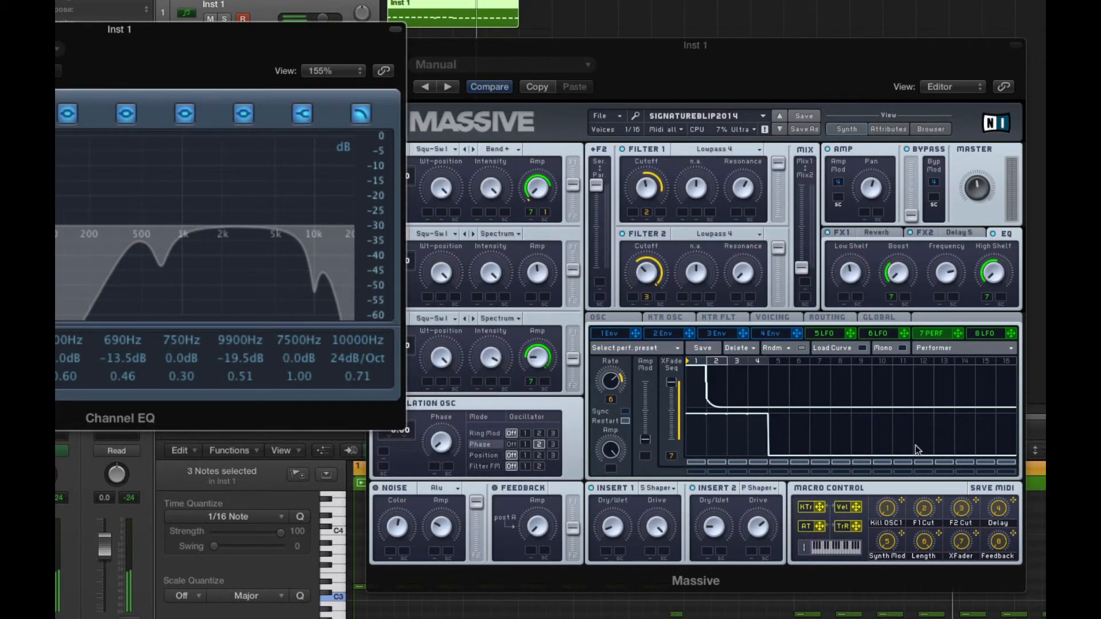
- Close the Channel EQ and Massive plug-in windows to uncover the tracks area and the piano roll
{"action": "left_click", "coordinate": [963, 504]}
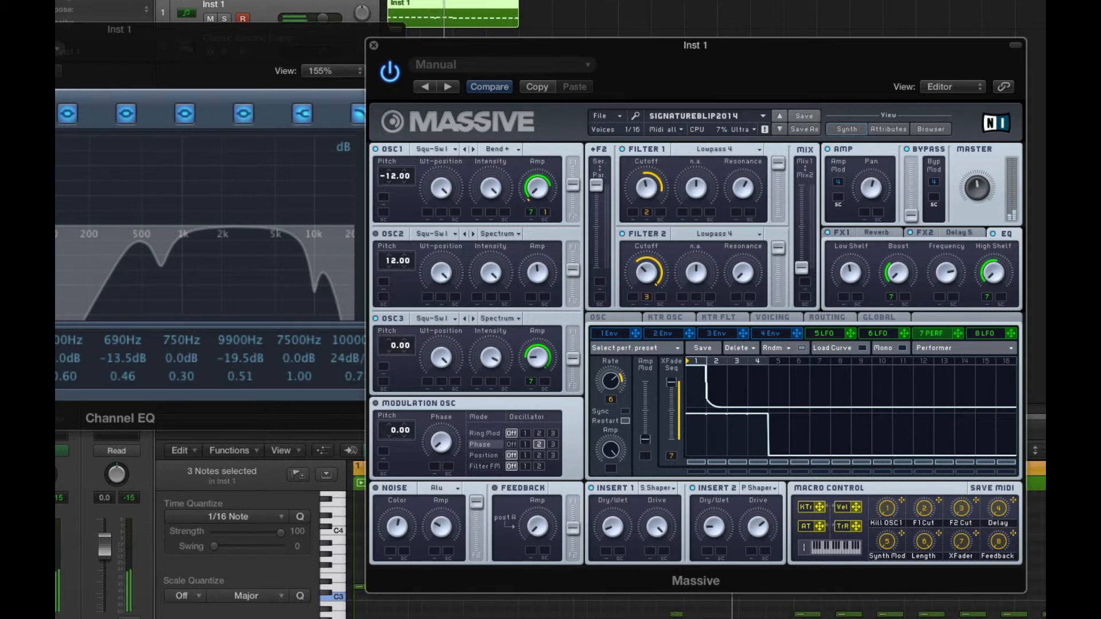
{"action": "left_click", "coordinate": [338, 207]}
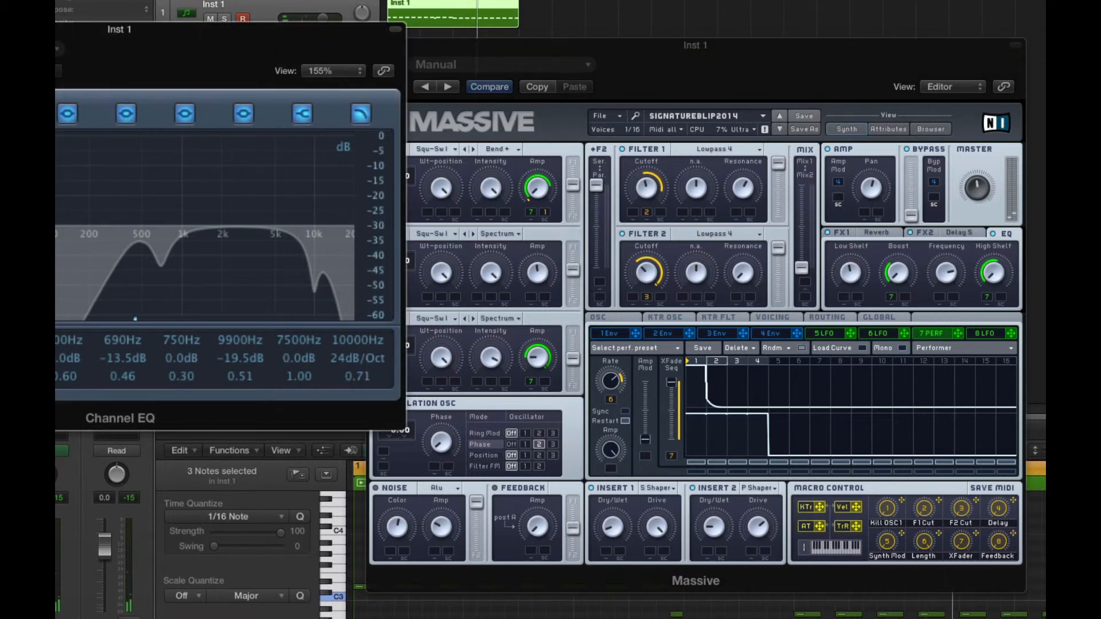
{"action": "left_click", "coordinate": [966, 502]}
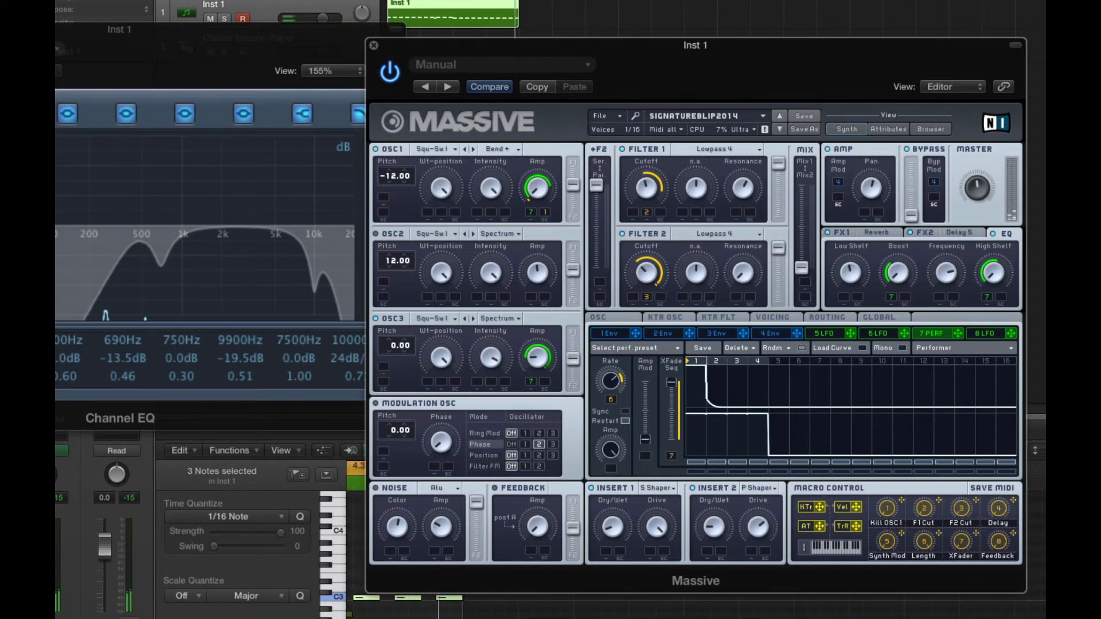
{"action": "key", "text": "super+w"}
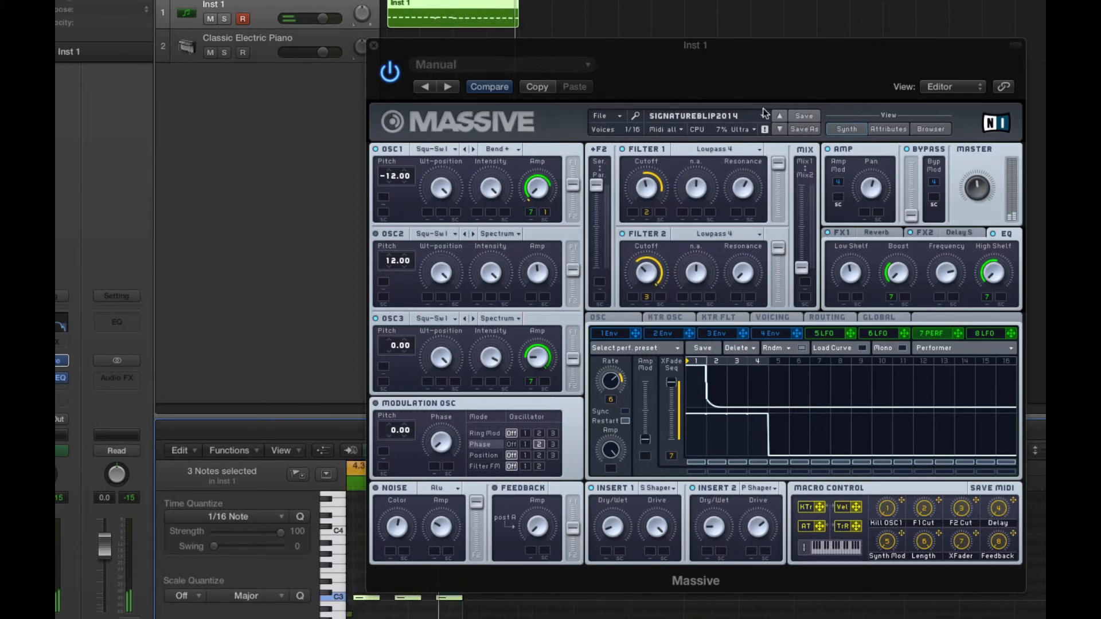
{"action": "key", "text": "super+w"}
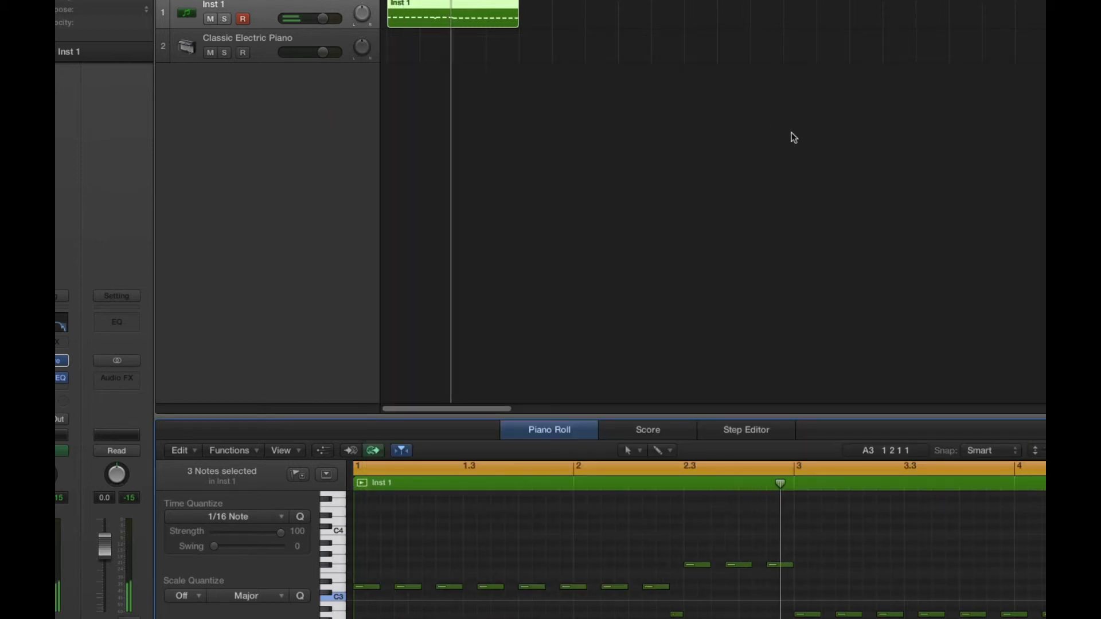